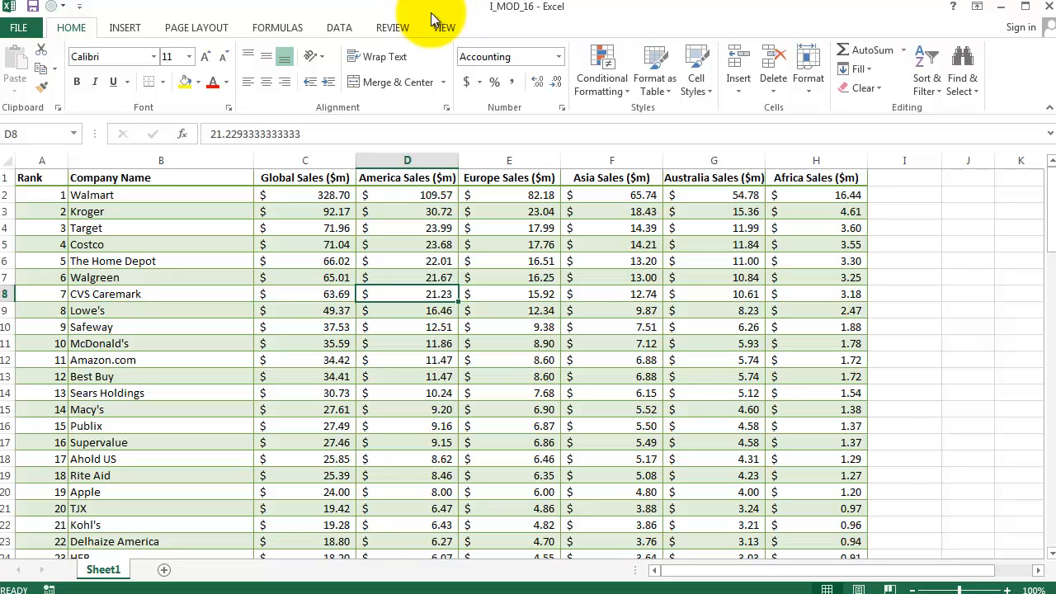
Step: Examine the company names in column B and the regional sales headings across row 1 of the source data
{"action": "left_click", "coordinate": [200, 177]}
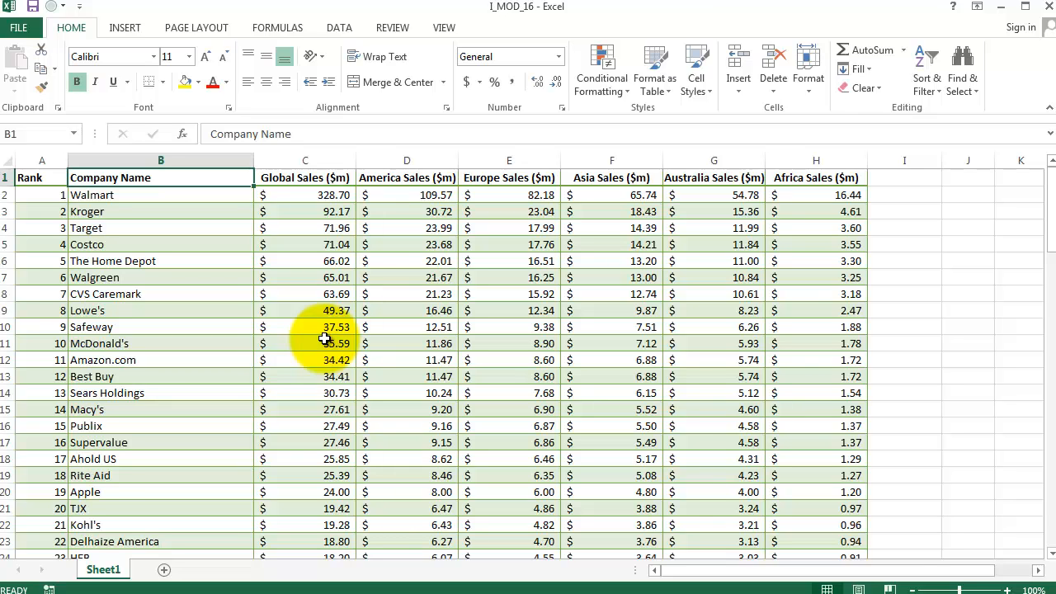
{"action": "key", "text": "ctrl+shift+Down"}
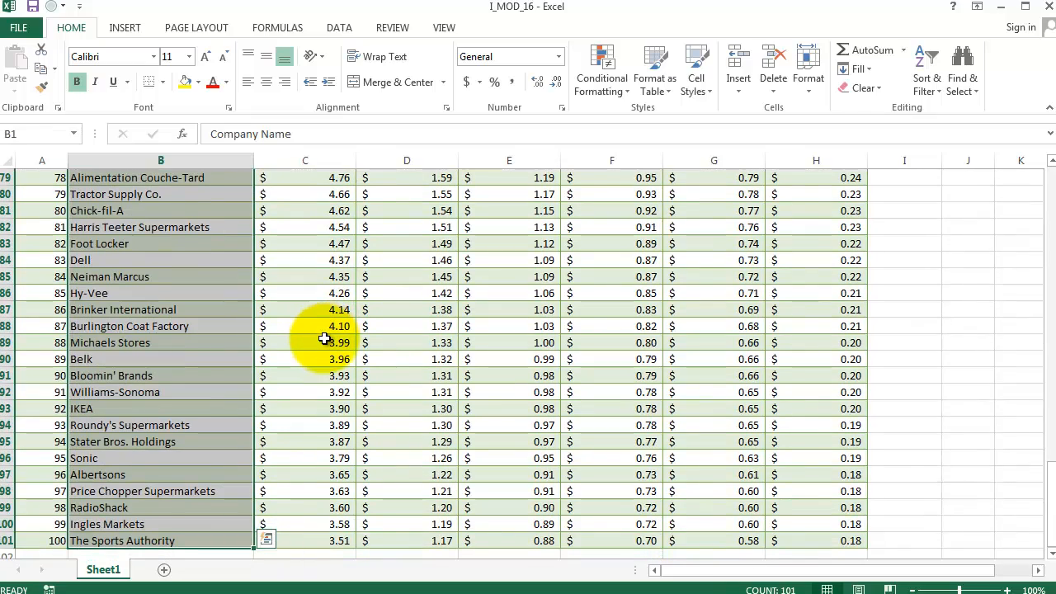
{"action": "key", "text": "ctrl+shift+Up"}
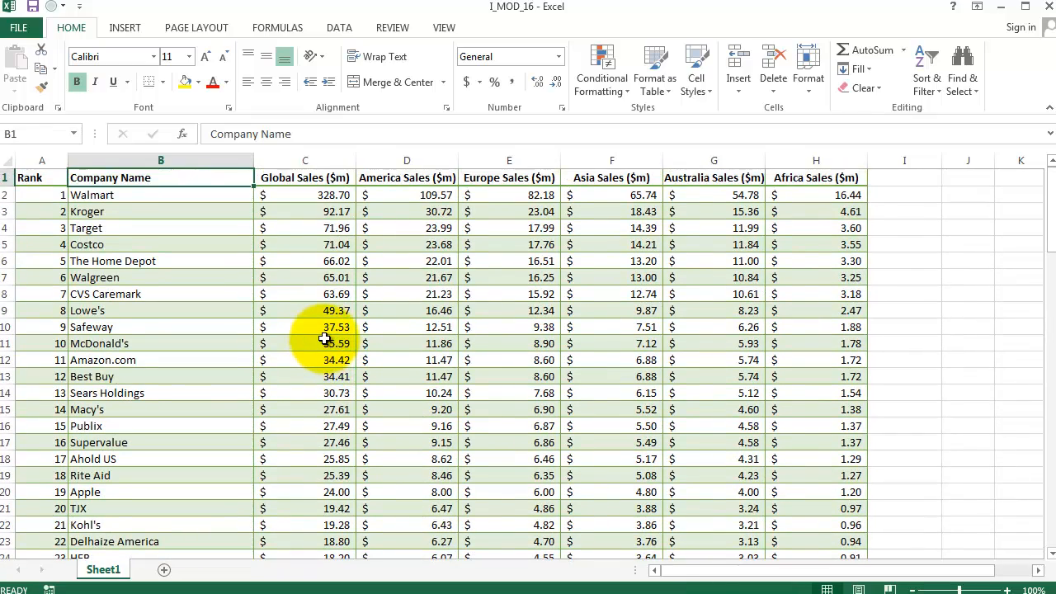
{"action": "key", "text": "Right"}
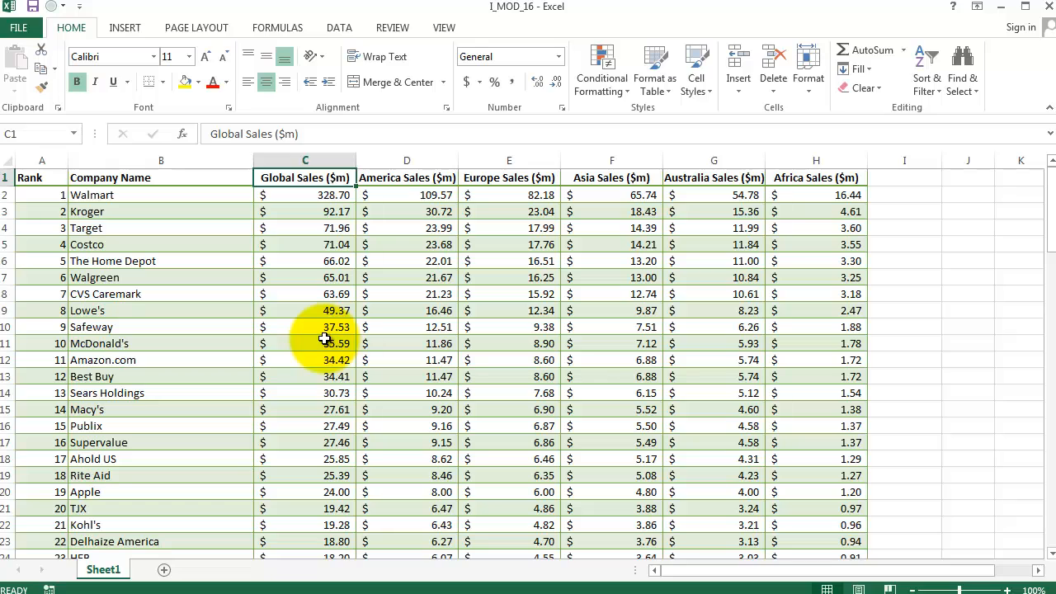
{"action": "key", "text": "Right"}
{"action": "key", "text": "Right"}
{"action": "key", "text": "Right"}
{"action": "key", "text": "Right"}
{"action": "key", "text": "Right"}
{"action": "key", "text": "Right"}
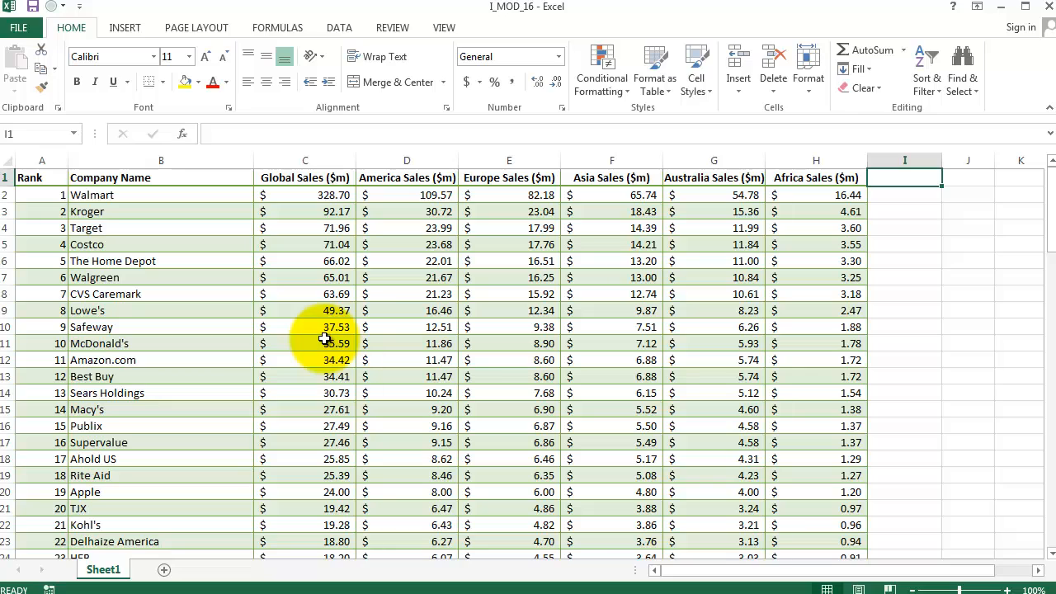
{"action": "key", "text": "Left"}
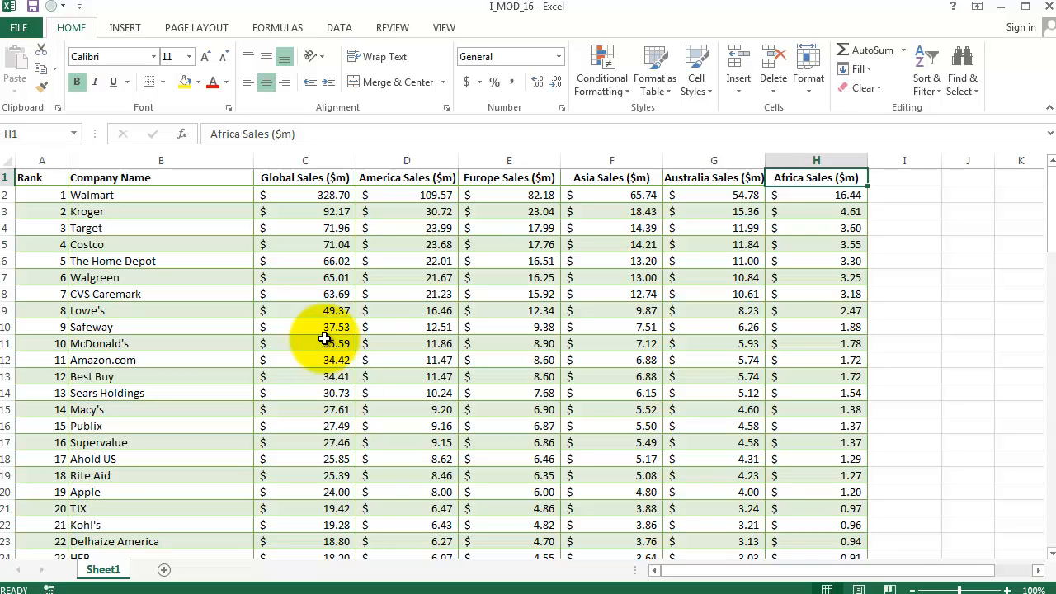
Step: Bring up the PivotTable and PivotChart Wizard for the whole data table and dismiss it
{"action": "key", "text": "ctrl+a"}
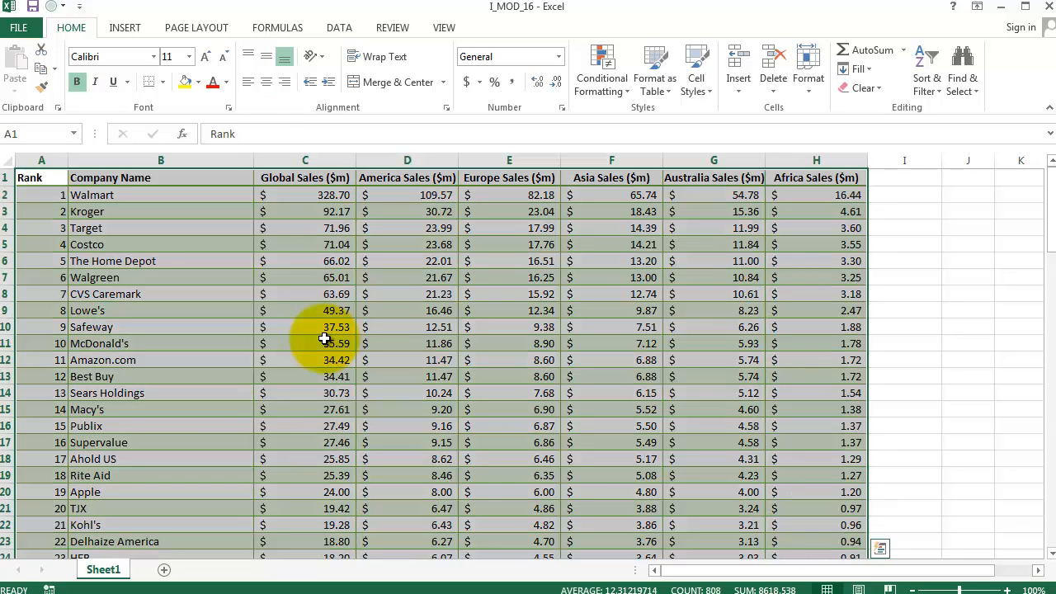
{"action": "key", "text": "alt+d"}
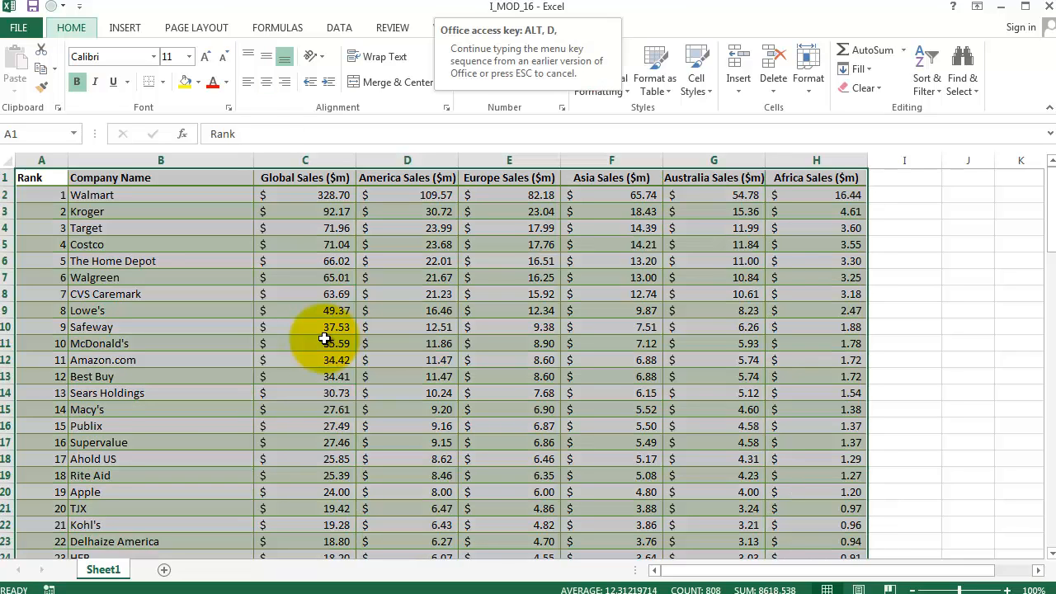
{"action": "key", "text": "p"}
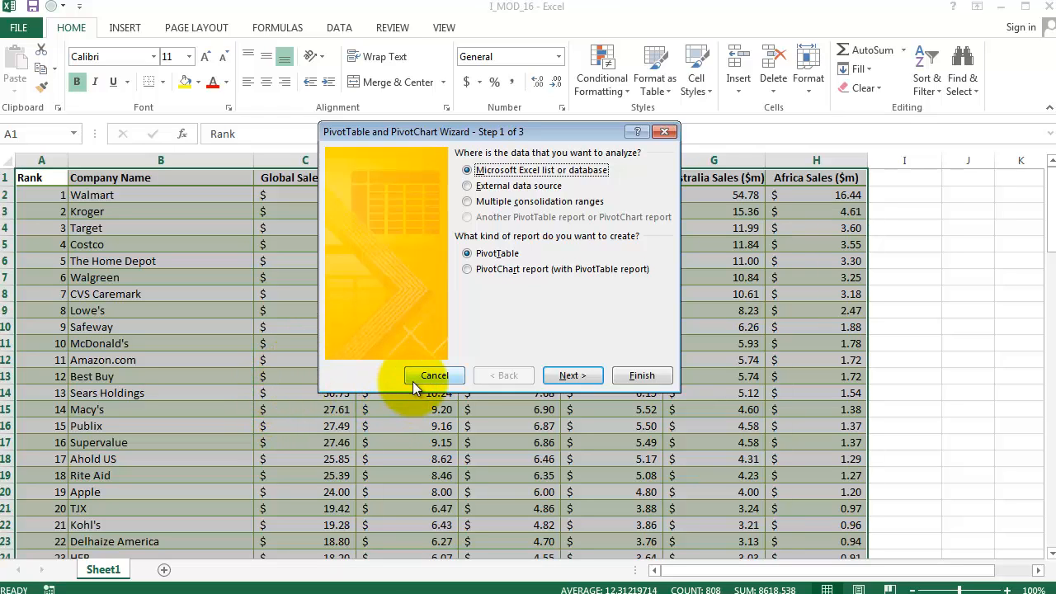
{"action": "left_click", "coordinate": [433, 376]}
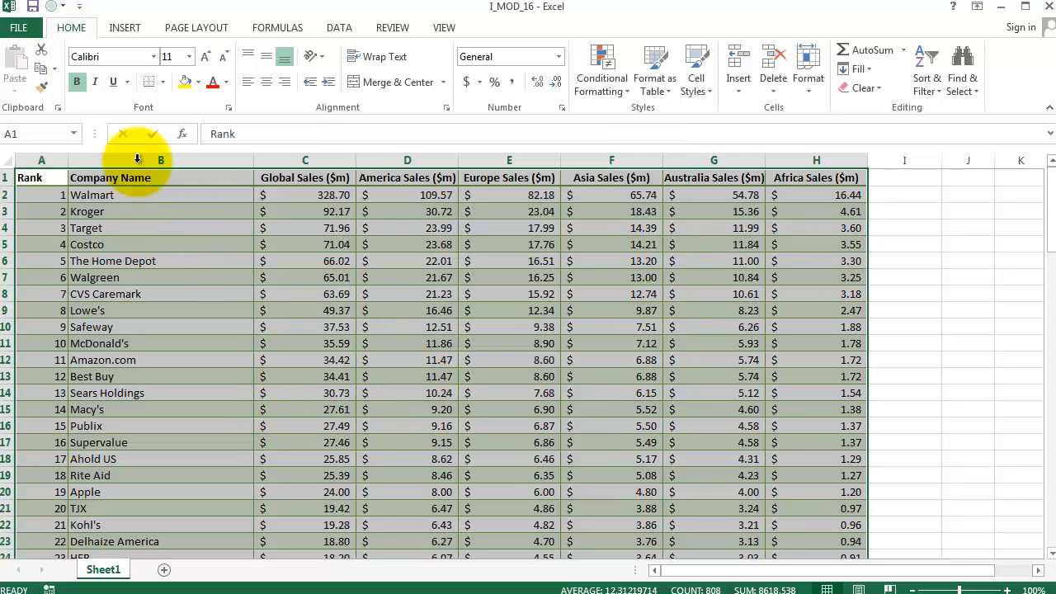
Step: Examine the data source and report placement options for creating a PivotTable from Sheet1!$A$1:$H$101, and leave without creating it
{"action": "left_click", "coordinate": [125, 28]}
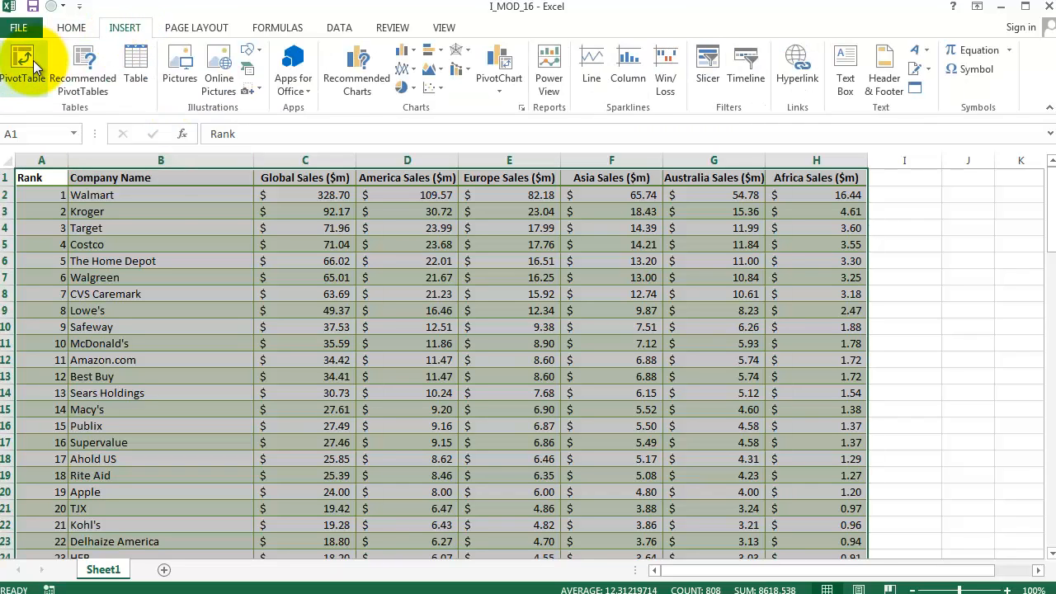
{"action": "left_click", "coordinate": [22, 59]}
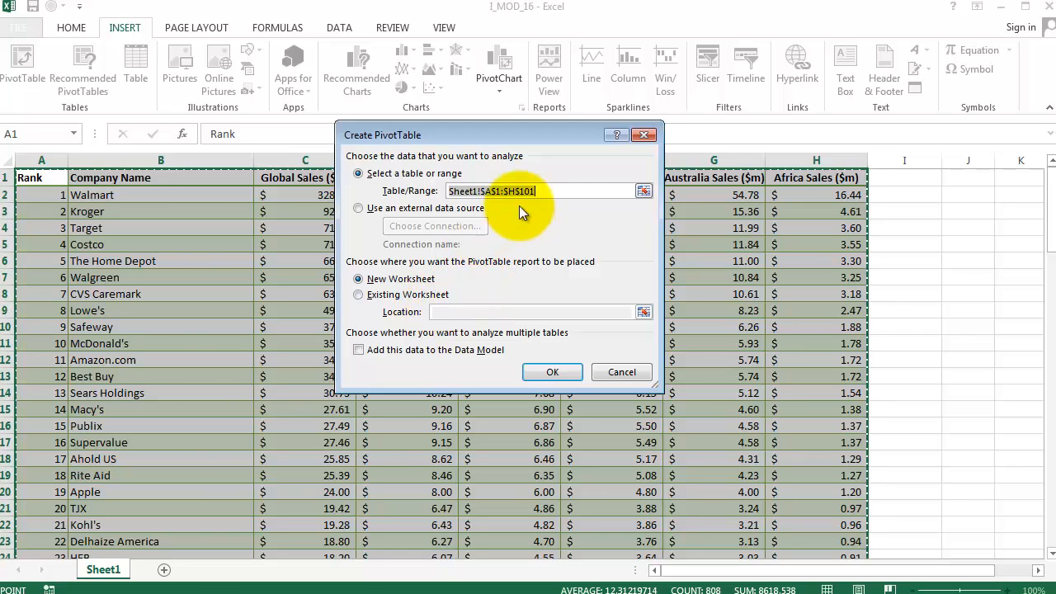
{"action": "left_click", "coordinate": [557, 193]}
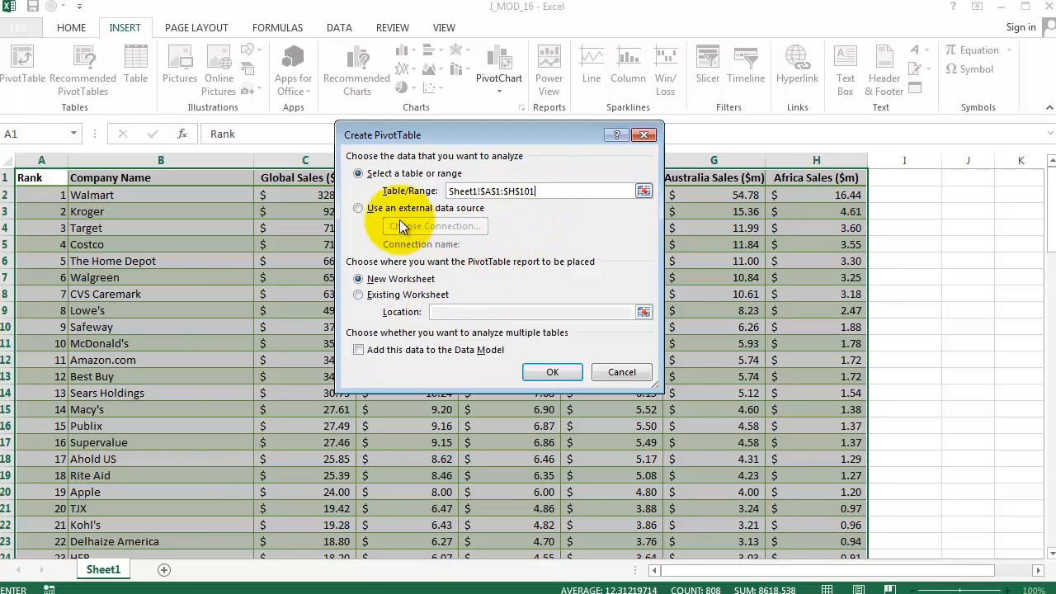
{"action": "left_click", "coordinate": [401, 291]}
{"action": "left_click", "coordinate": [401, 280]}
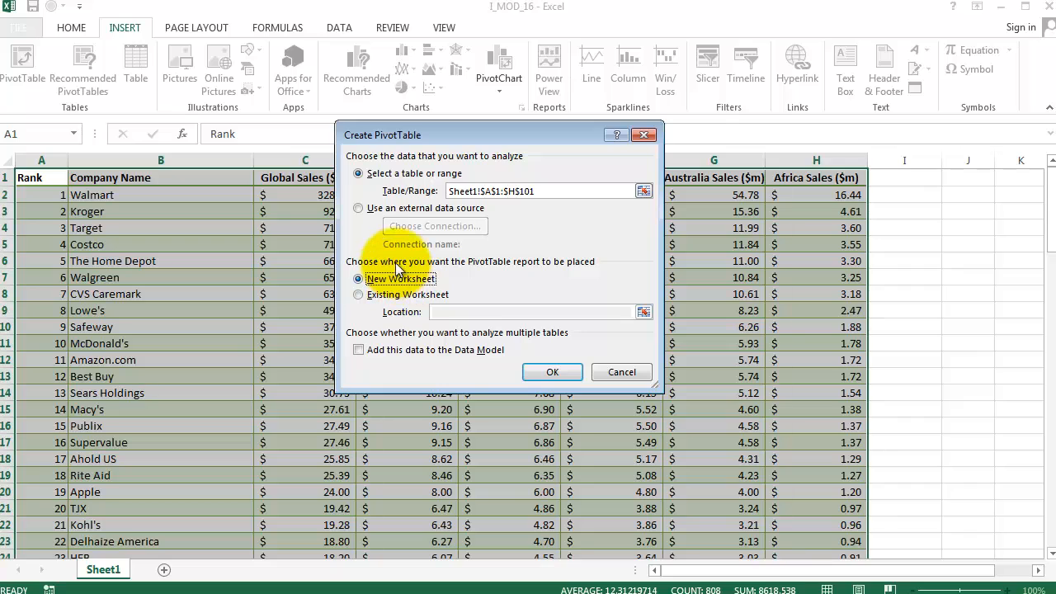
{"action": "left_click", "coordinate": [384, 209]}
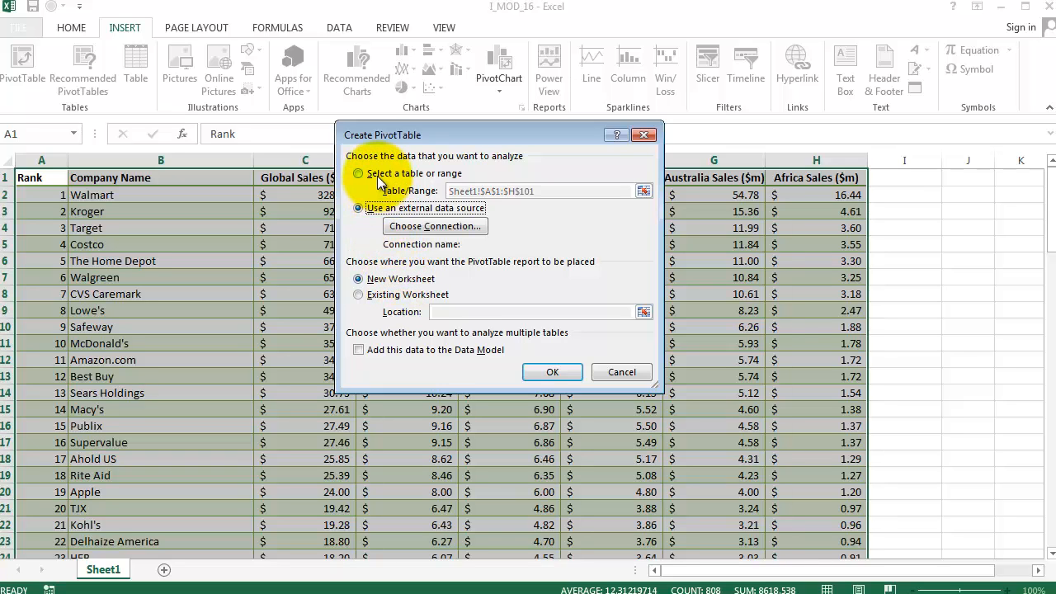
{"action": "left_click", "coordinate": [378, 175]}
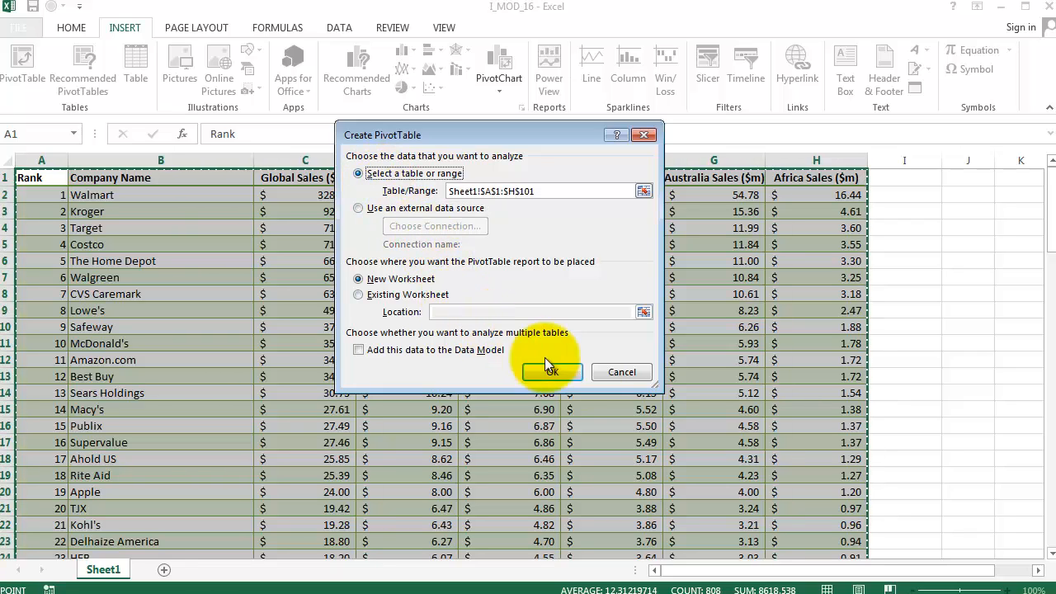
{"action": "left_click", "coordinate": [621, 372]}
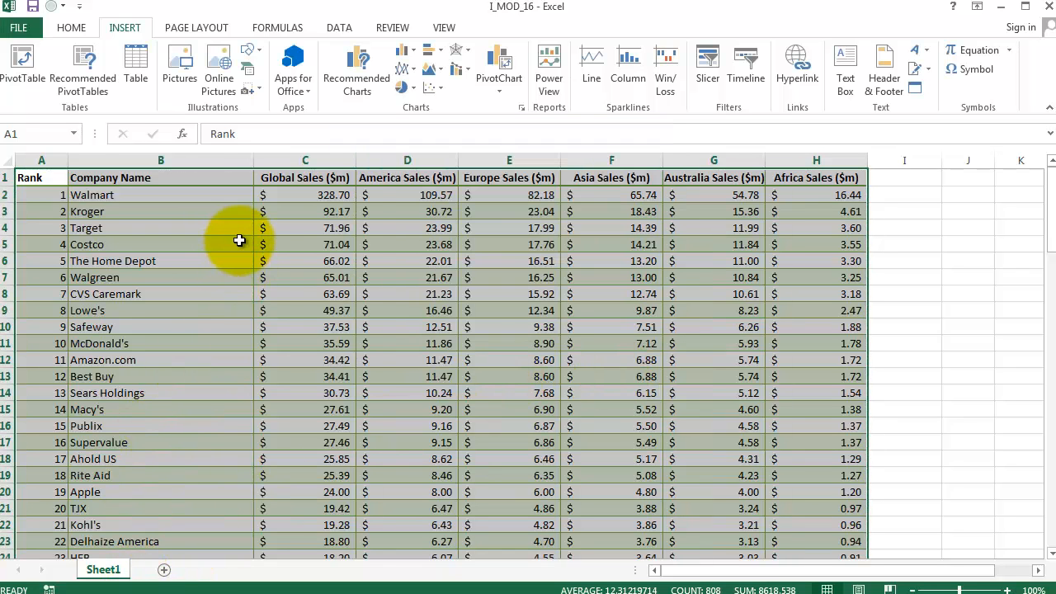
Step: Insert a blank column before Global Sales ($m), narrow it, and delete it again
{"action": "left_click", "coordinate": [278, 161]}
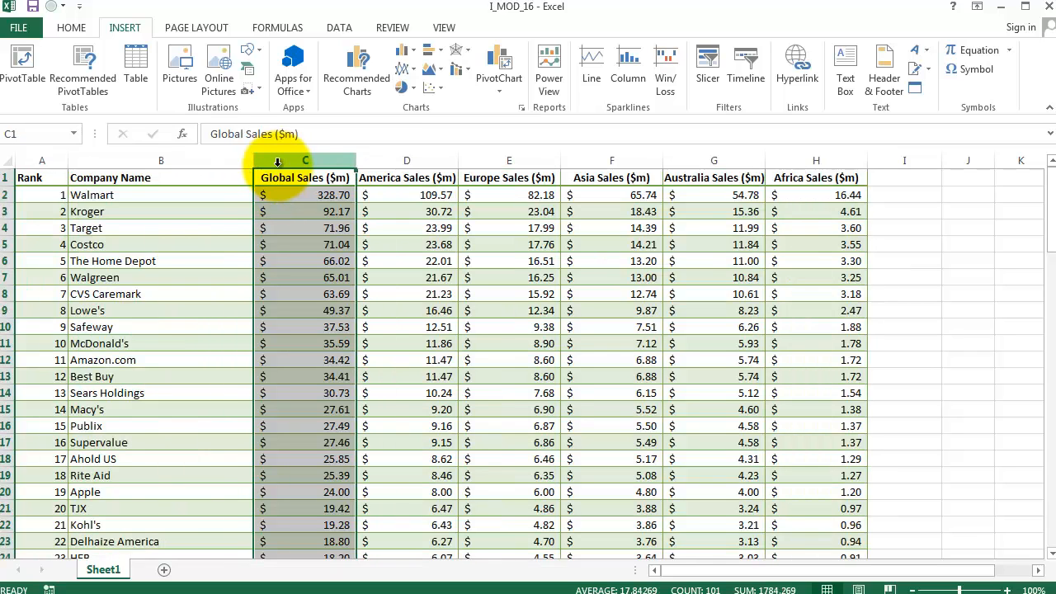
{"action": "right_click", "coordinate": [278, 162]}
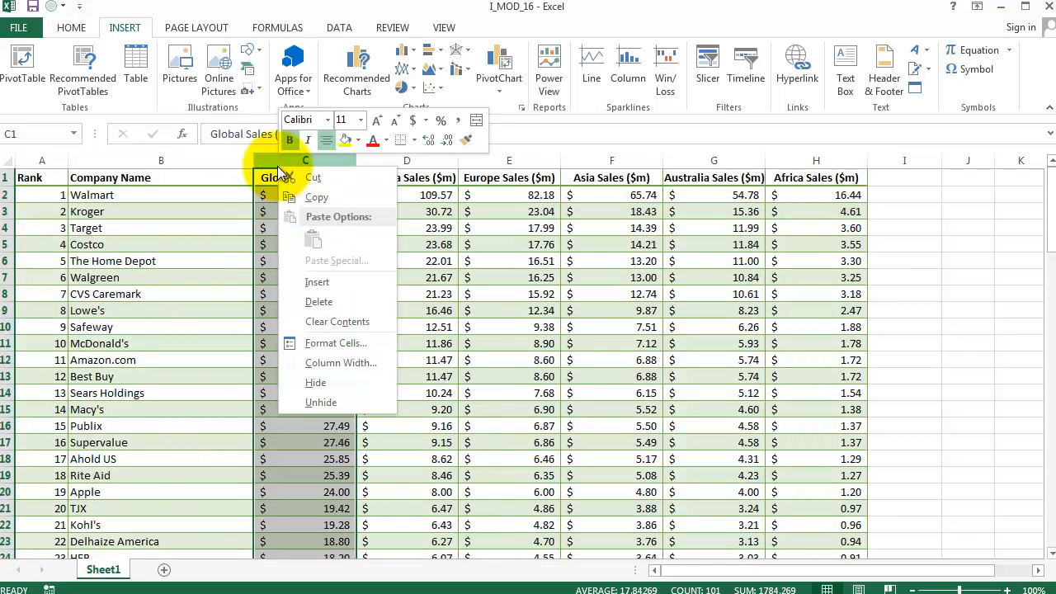
{"action": "left_click", "coordinate": [316, 283]}
{"action": "left_click_drag", "start_coordinate": [438, 160], "coordinate": [373, 161]}
{"action": "left_click", "coordinate": [293, 245]}
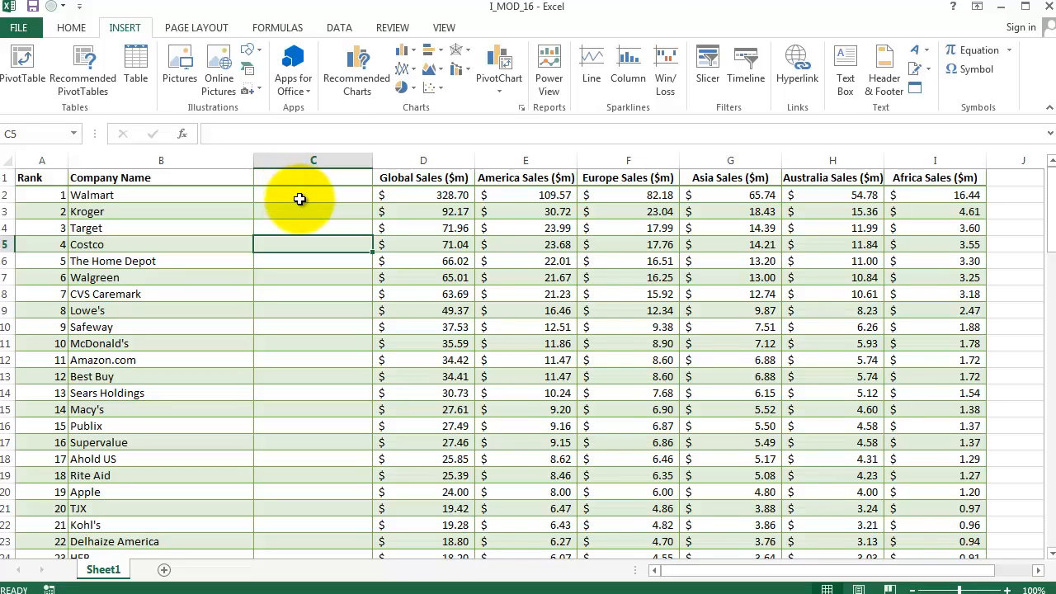
{"action": "key", "text": "ctrl+space"}
{"action": "key", "text": "ctrl+minus"}
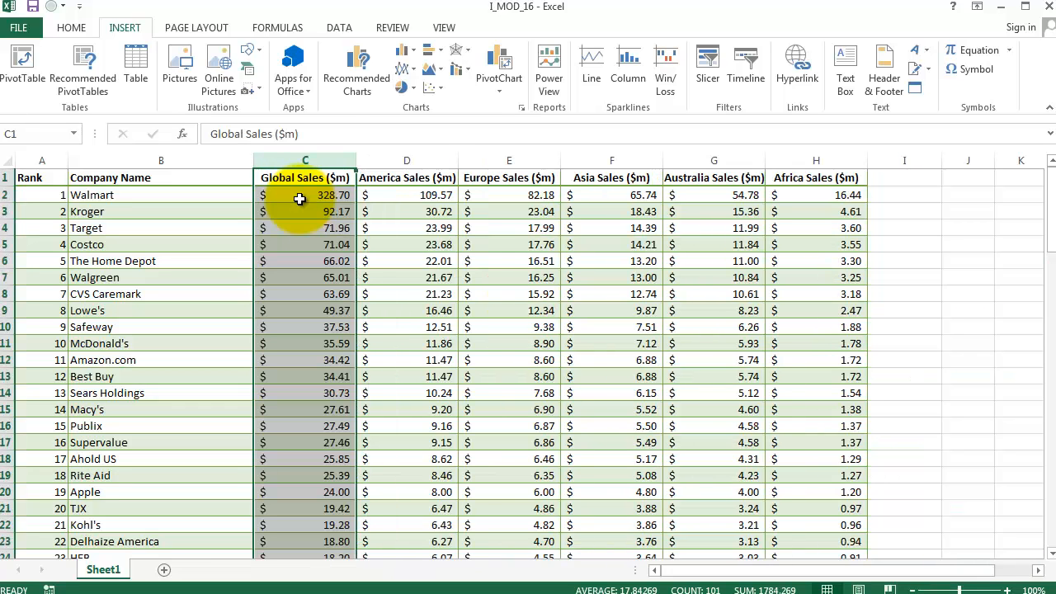
Step: Create a PivotTable on a new worksheet from the full data range Sheet1!$A$1:$H$101
{"action": "key", "text": "Left"}
{"action": "key", "text": "Left"}
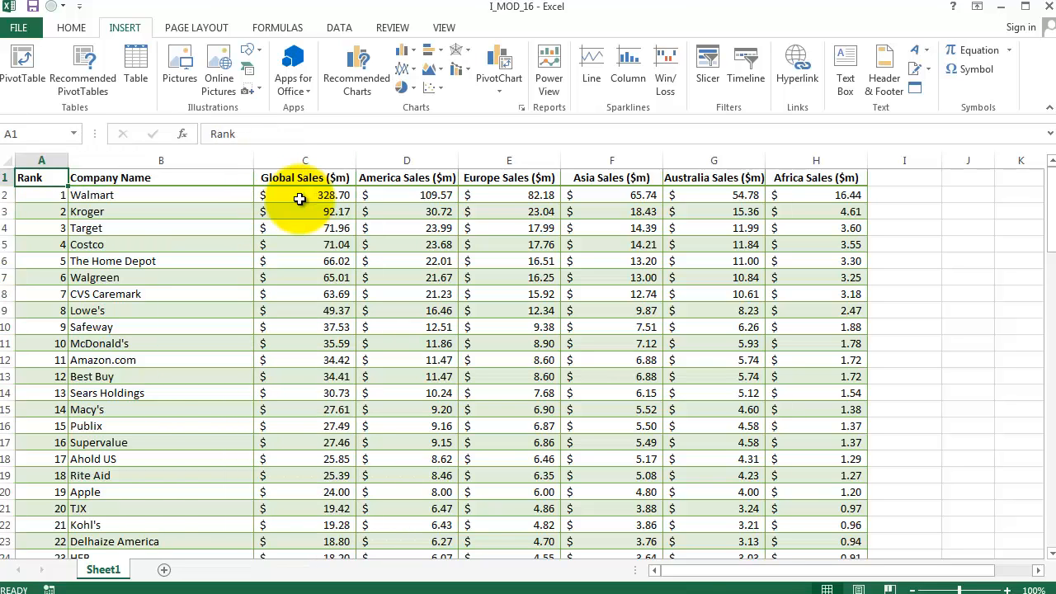
{"action": "key", "text": "ctrl+a"}
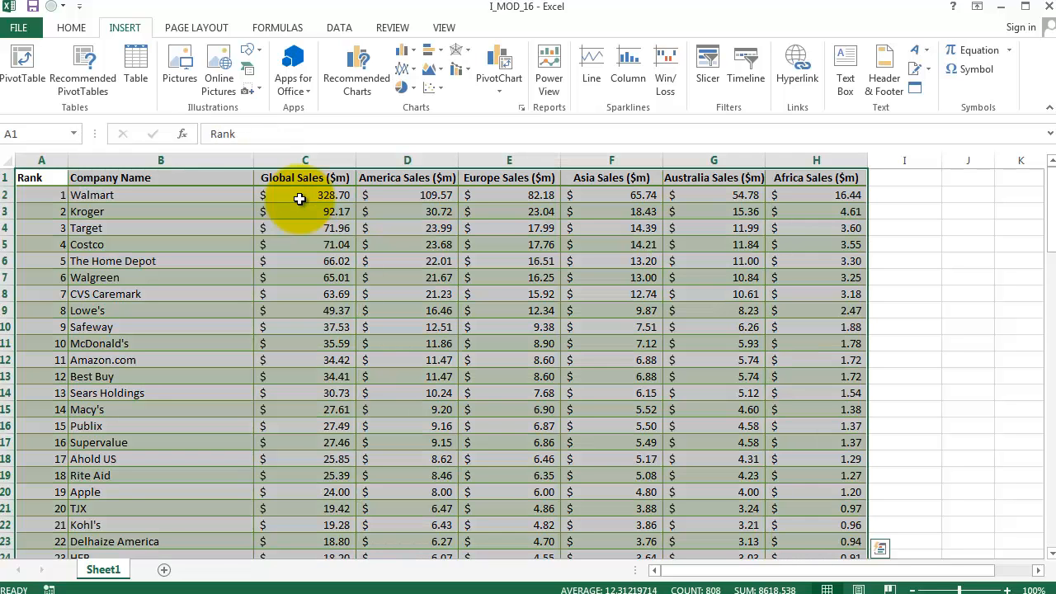
{"action": "left_click", "coordinate": [24, 66]}
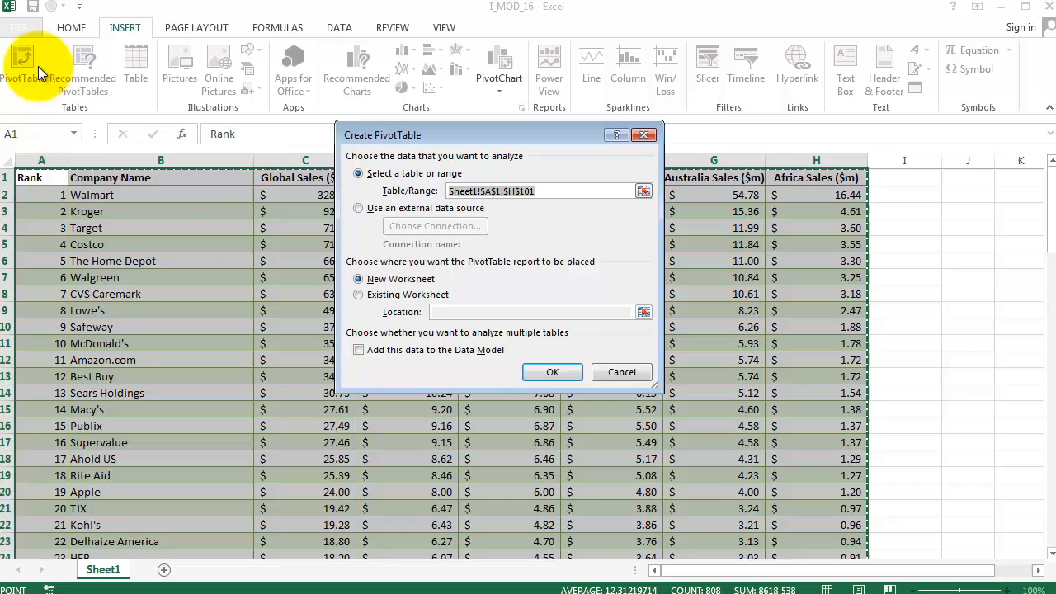
{"action": "left_click", "coordinate": [553, 373]}
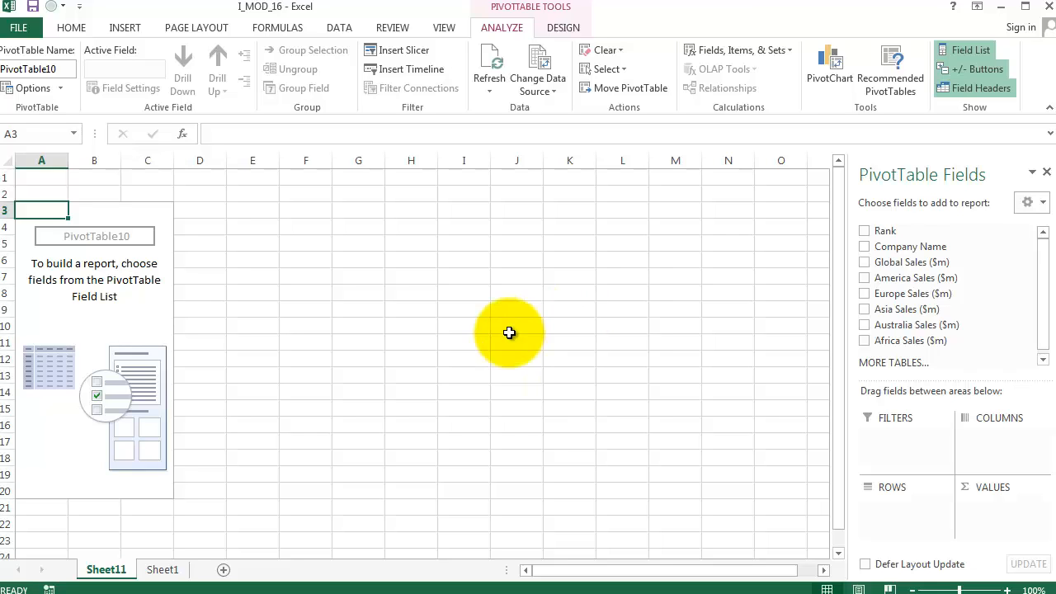
Step: Look over the PivotTable design and analysis tools, and revisit the source data on Sheet1
{"action": "left_click", "coordinate": [578, 31]}
{"action": "left_click", "coordinate": [505, 30]}
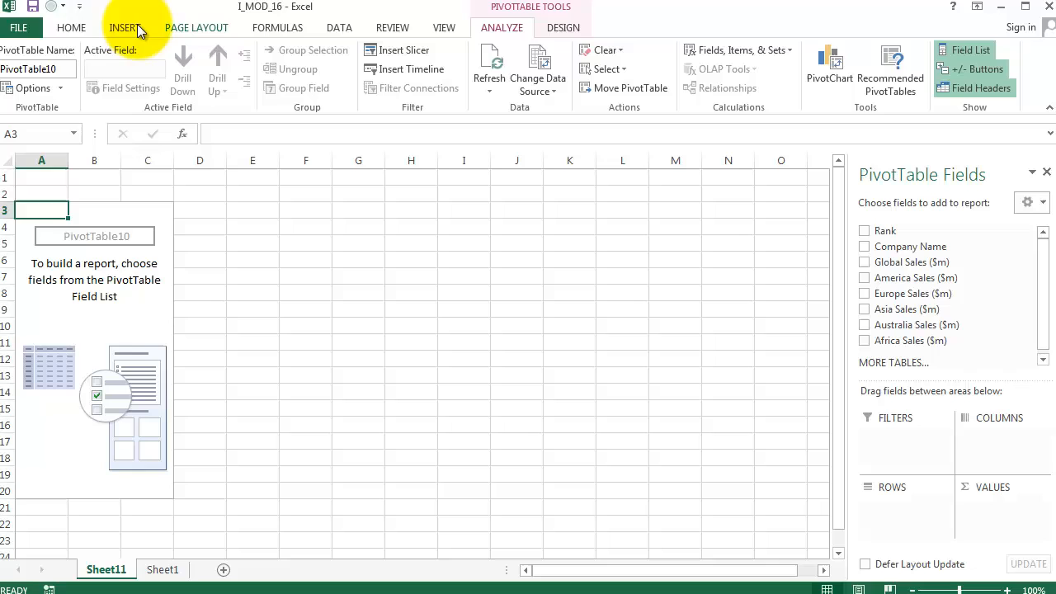
{"action": "left_click", "coordinate": [71, 30]}
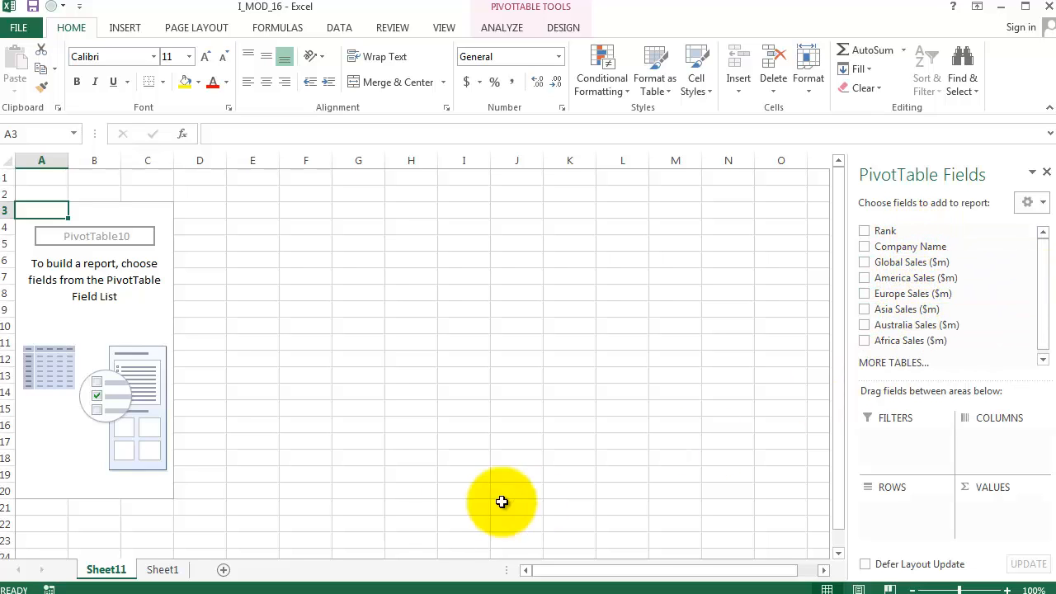
{"action": "left_click", "coordinate": [161, 569]}
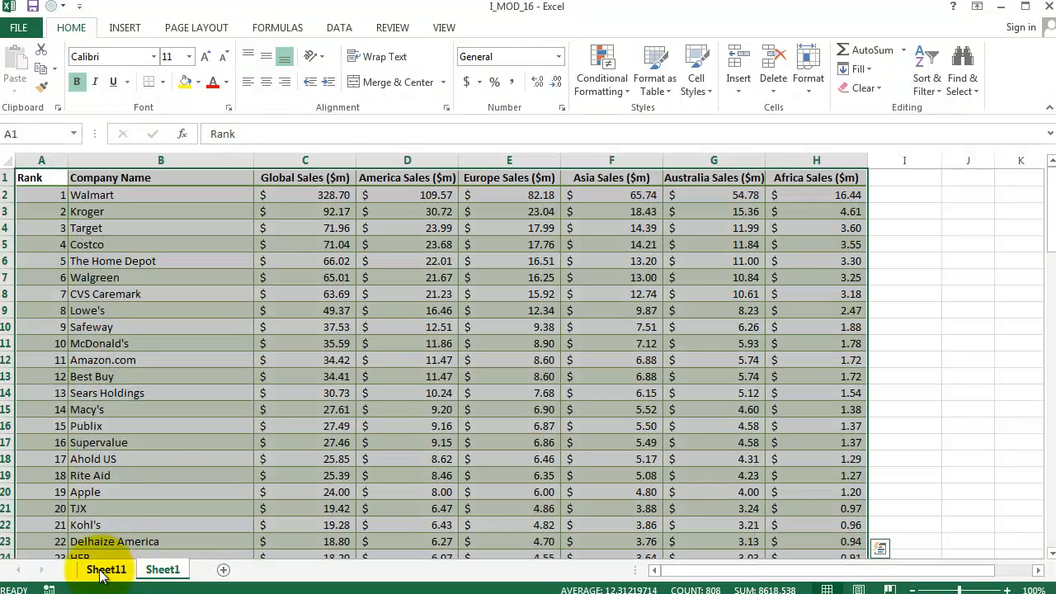
{"action": "left_click", "coordinate": [149, 460]}
Step: On the PivotTable worksheet Sheet11, add the Rank field as a report filter
{"action": "left_click", "coordinate": [121, 569]}
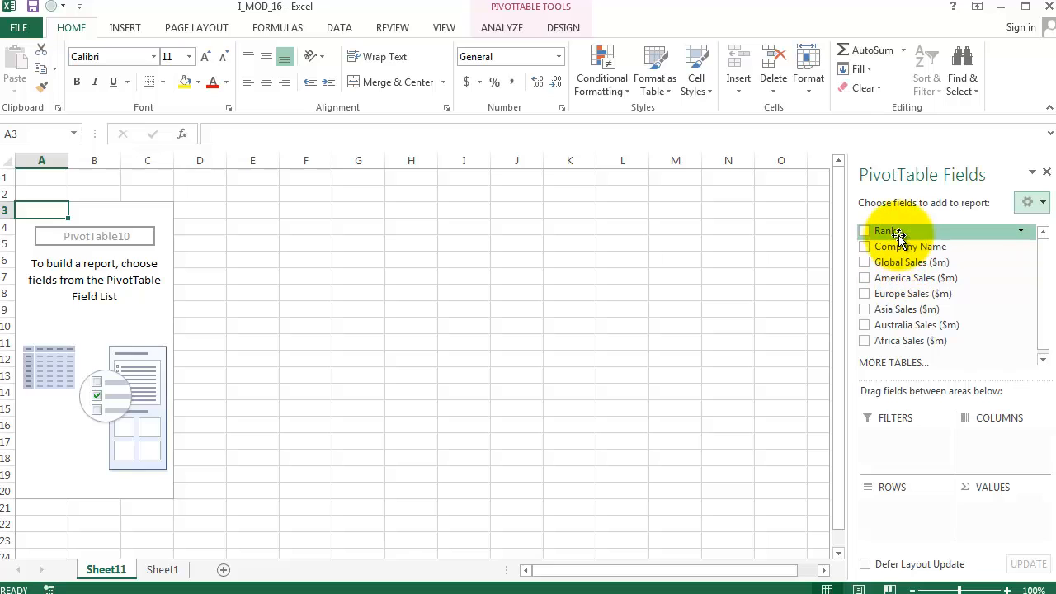
{"action": "left_click_drag", "start_coordinate": [898, 233], "coordinate": [903, 452]}
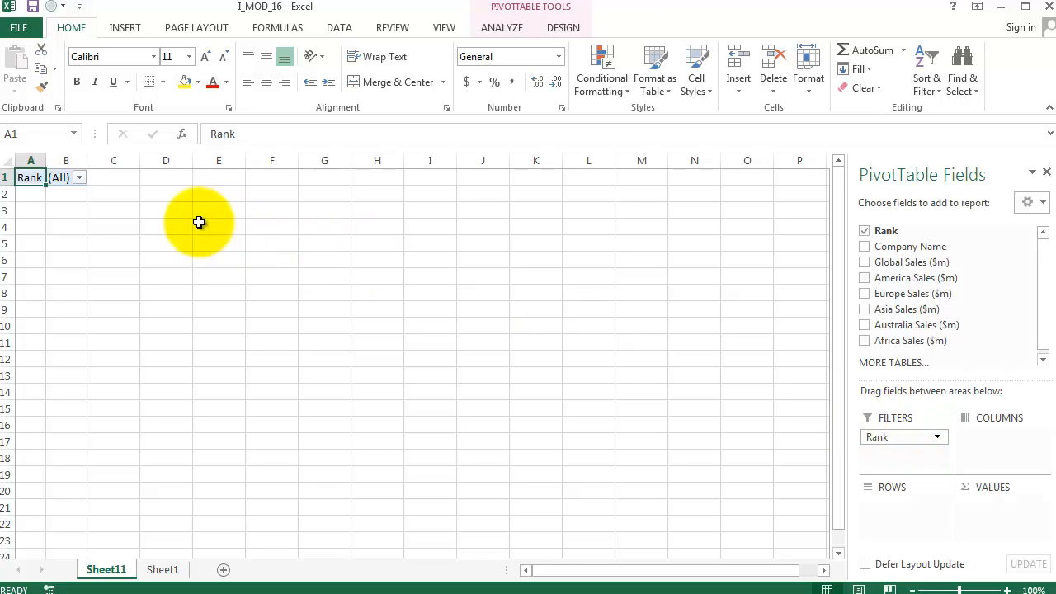
Step: Try limiting the Rank report filter to the items 1, 2 and 3 using multiple selection, and cancel the change
{"action": "left_click", "coordinate": [80, 178]}
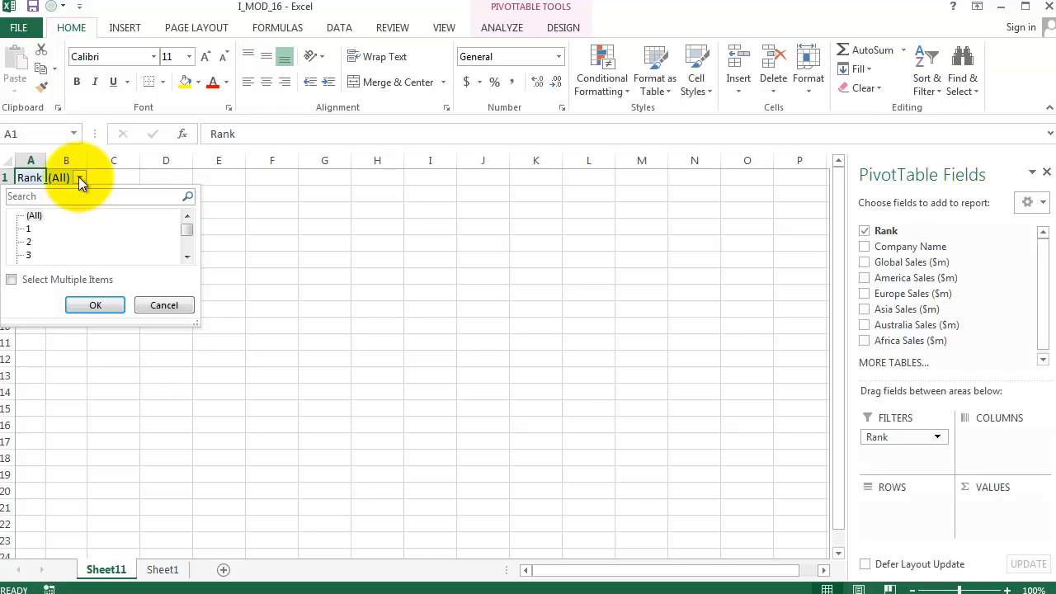
{"action": "left_click", "coordinate": [48, 282]}
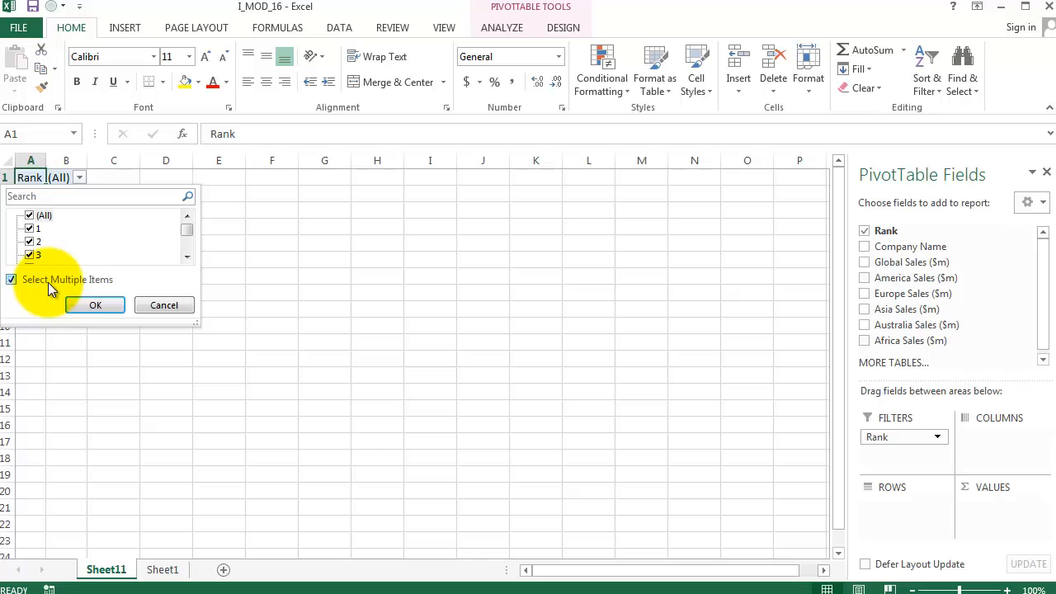
{"action": "left_click", "coordinate": [33, 216]}
{"action": "left_click", "coordinate": [31, 229]}
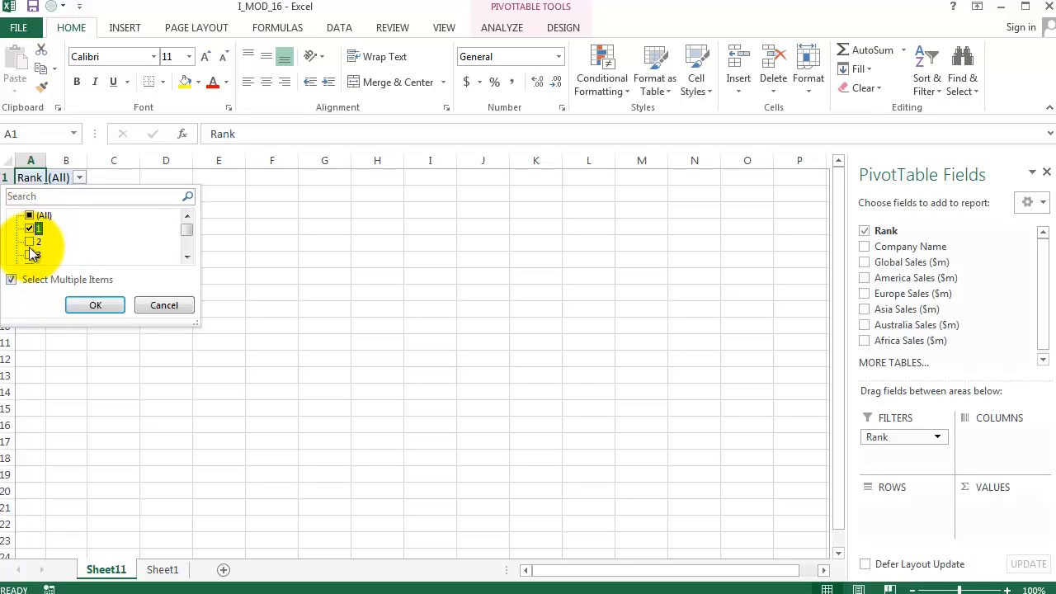
{"action": "left_click", "coordinate": [31, 241]}
{"action": "left_click", "coordinate": [31, 255]}
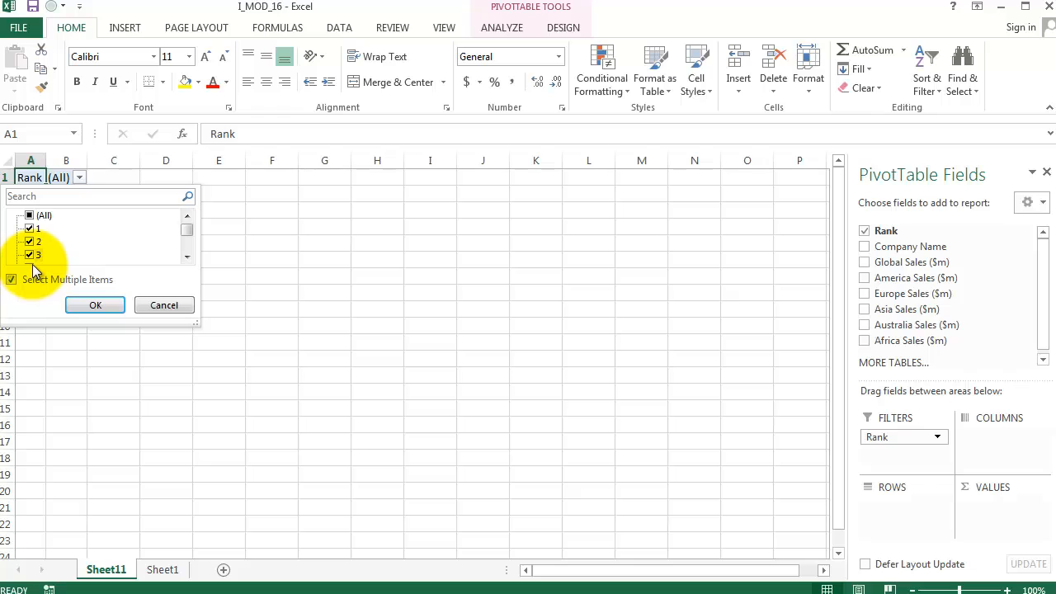
{"action": "left_click", "coordinate": [165, 307]}
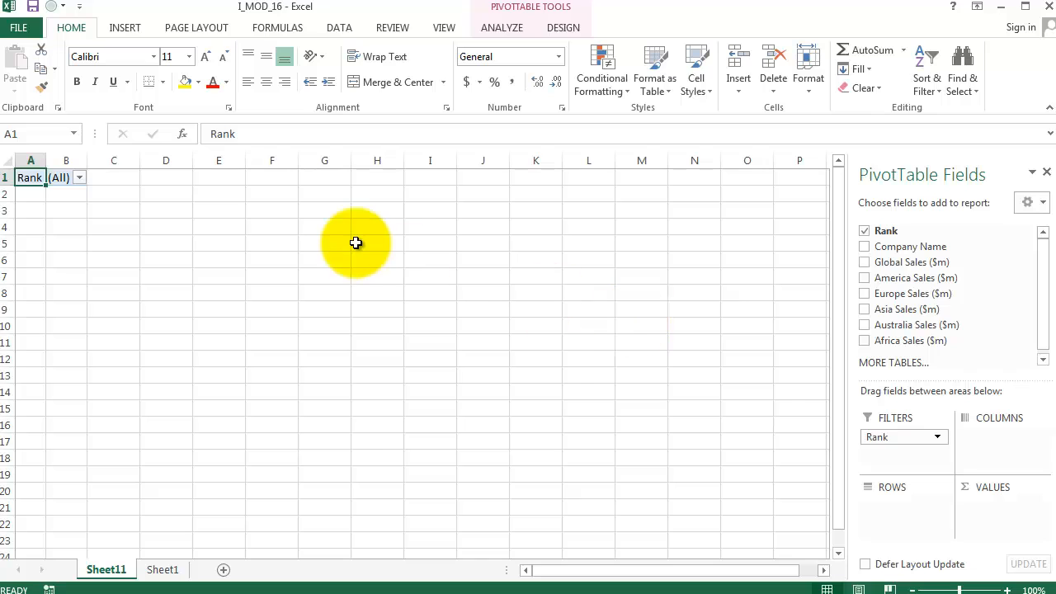
Step: Try turning on multiple item selection in the Rank report filter, and cancel the change
{"action": "left_click", "coordinate": [79, 179]}
{"action": "left_click", "coordinate": [58, 282]}
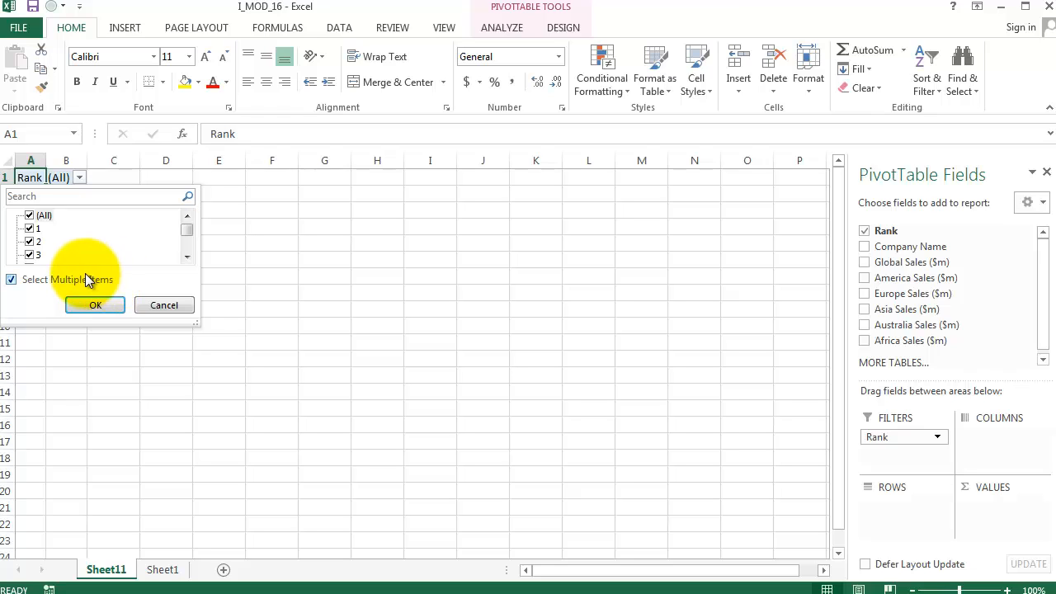
{"action": "mouse_move", "coordinate": [187, 230]}
{"action": "left_mouse_down"}
{"action": "mouse_move", "coordinate": [185, 254]}
{"action": "mouse_move", "coordinate": [189, 229]}
{"action": "left_mouse_up"}
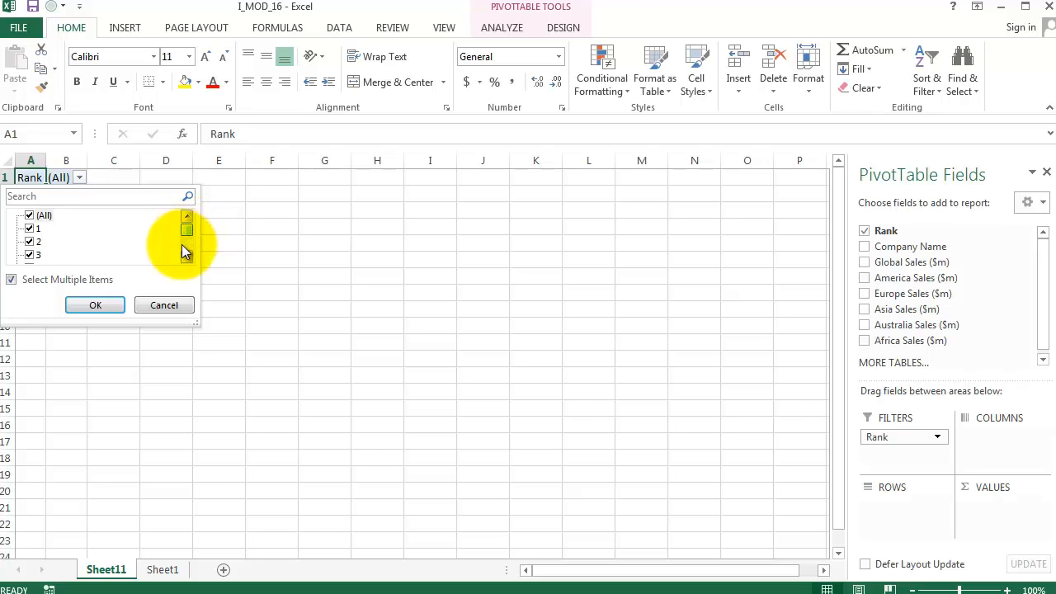
{"action": "left_click", "coordinate": [162, 306]}
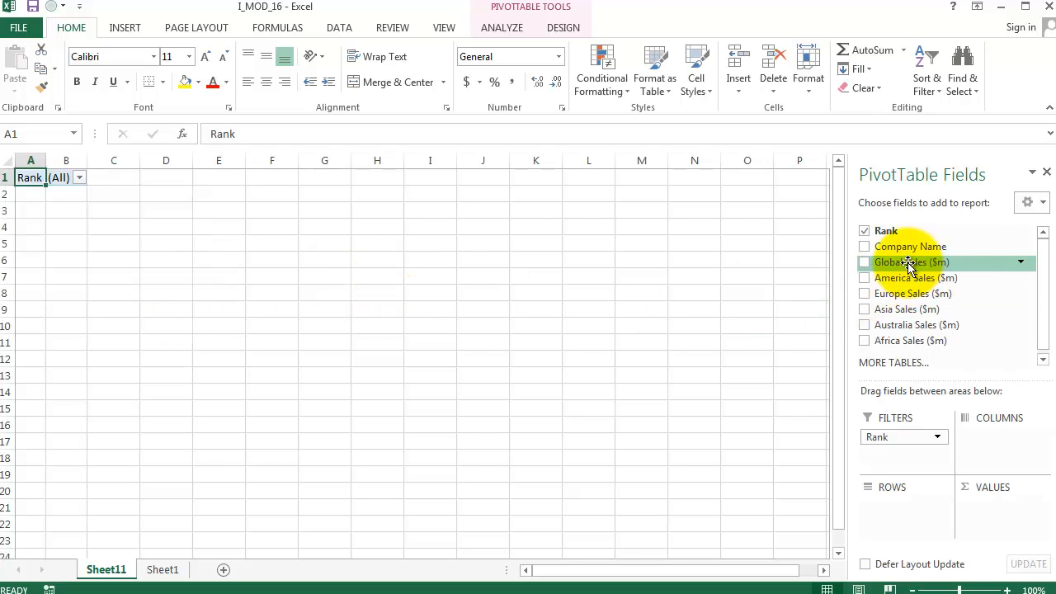
Step: Try Global Sales ($m) as a value field, and clear it and Rank from the PivotTable
{"action": "left_click", "coordinate": [863, 263]}
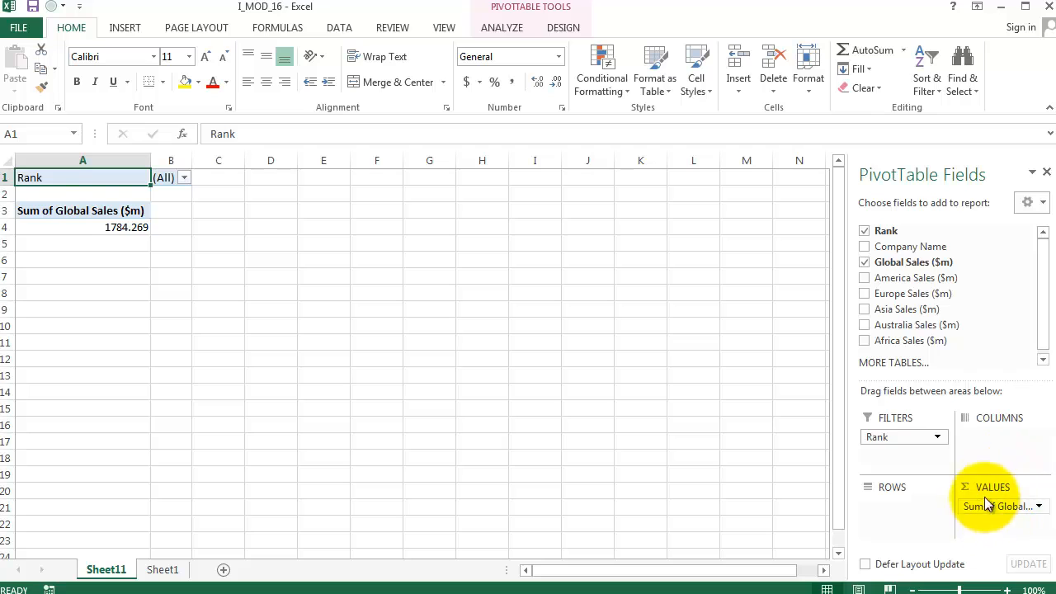
{"action": "left_click", "coordinate": [866, 262]}
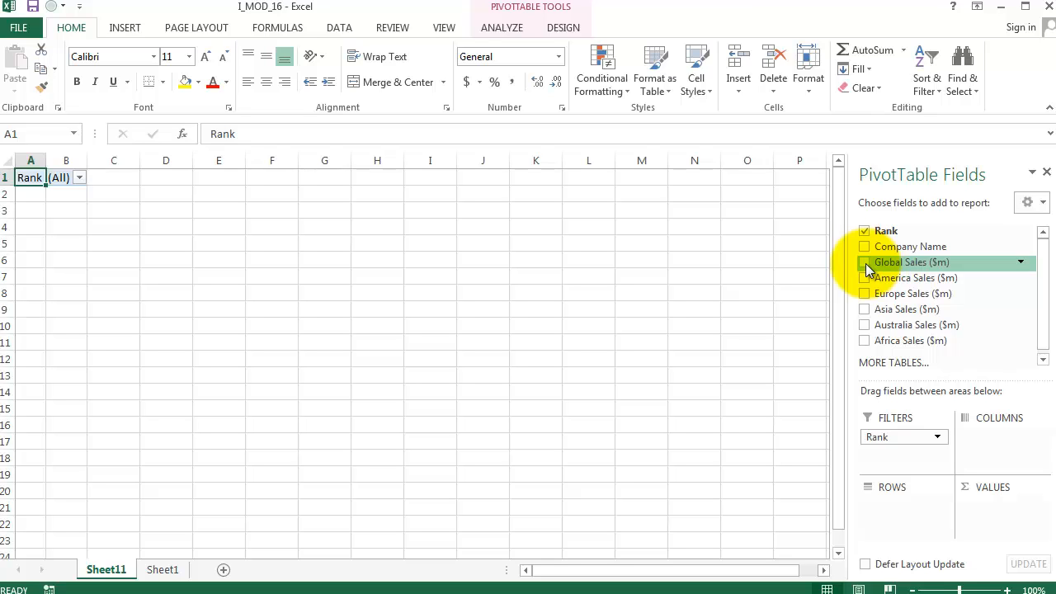
{"action": "left_click", "coordinate": [866, 231]}
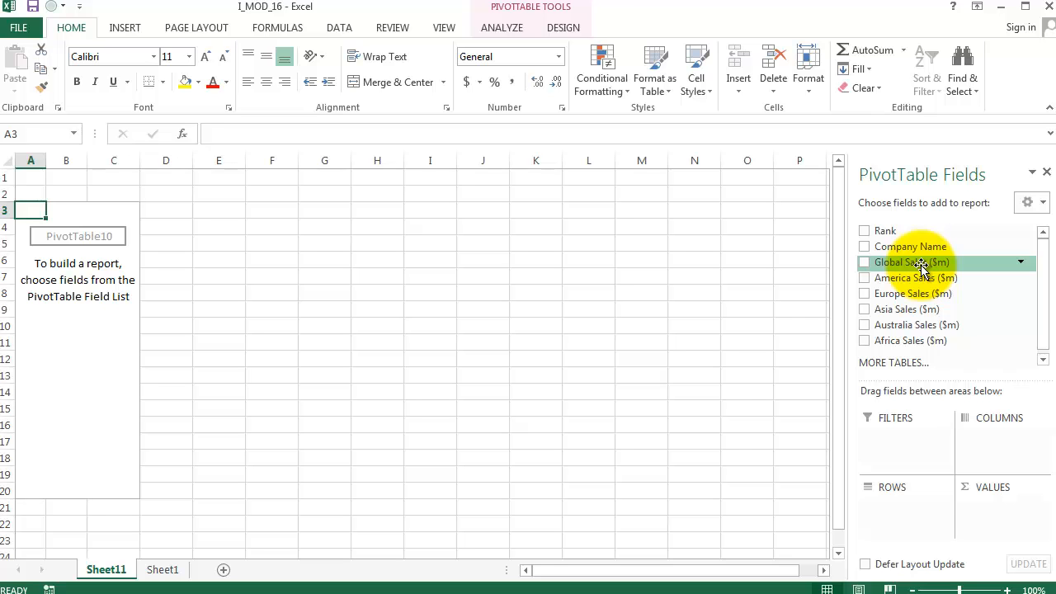
Step: Lay out the PivotTable with Company Name as rows, Global Sales ($m) as summed values and Rank as the report filter
{"action": "left_click_drag", "start_coordinate": [910, 246], "coordinate": [904, 512]}
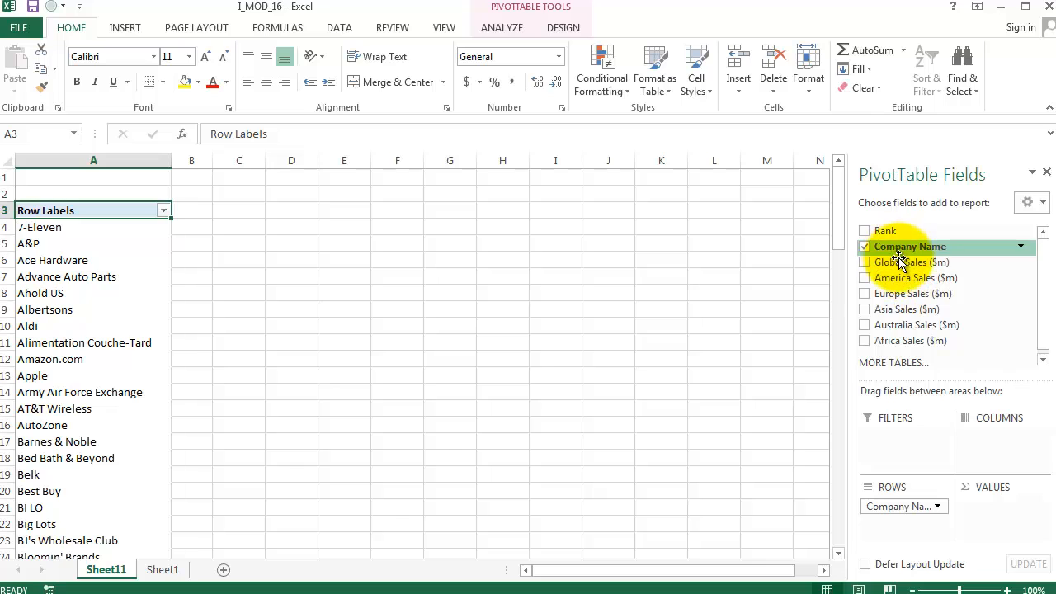
{"action": "left_click_drag", "start_coordinate": [908, 261], "coordinate": [998, 505]}
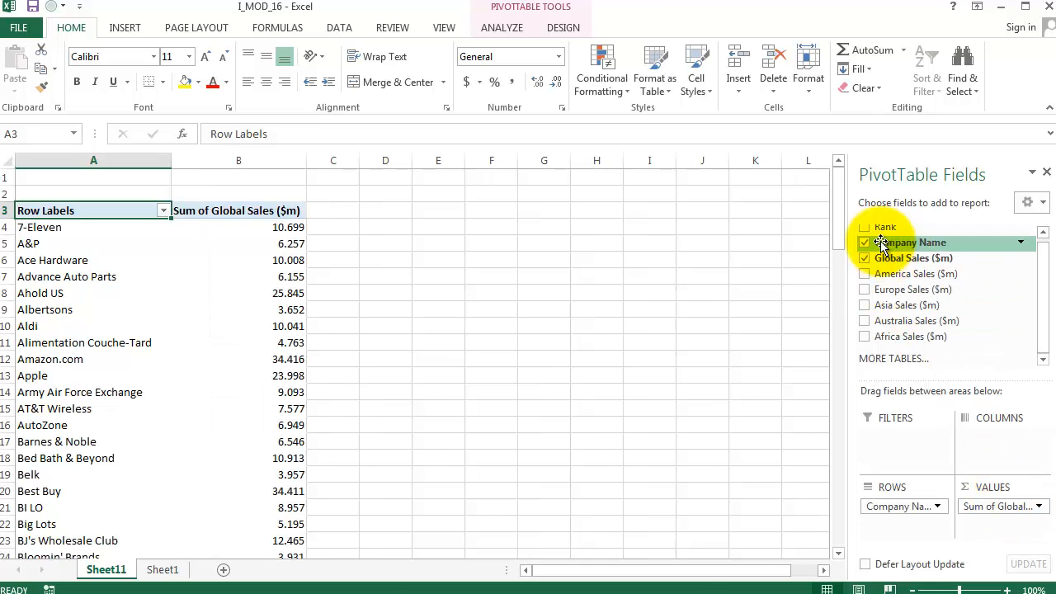
{"action": "left_click_drag", "start_coordinate": [881, 228], "coordinate": [896, 448]}
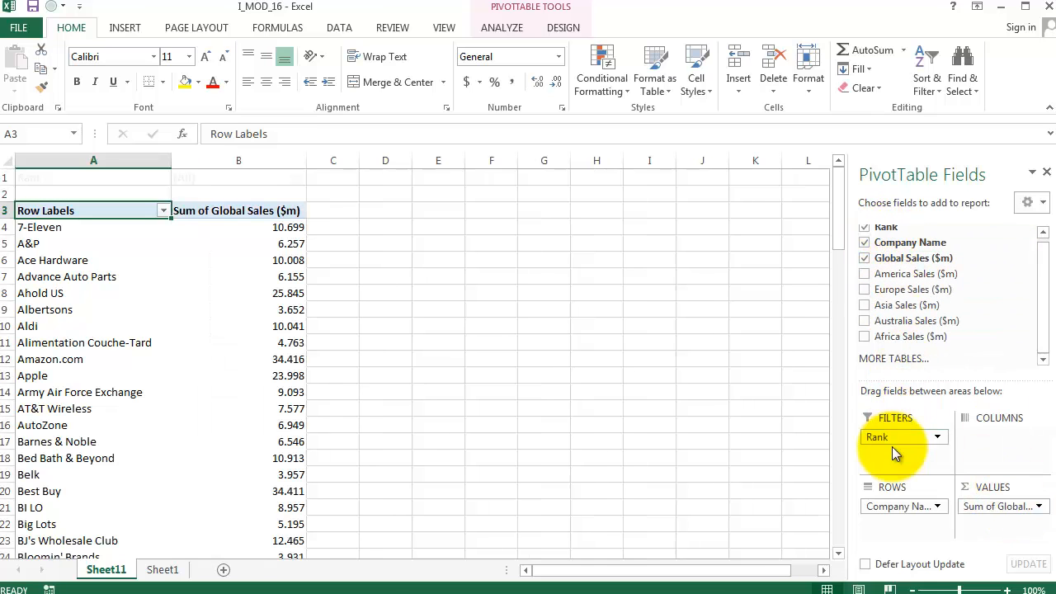
Step: Limit the Rank report filter to items 1 through 10 using multiple selection
{"action": "left_click", "coordinate": [299, 177]}
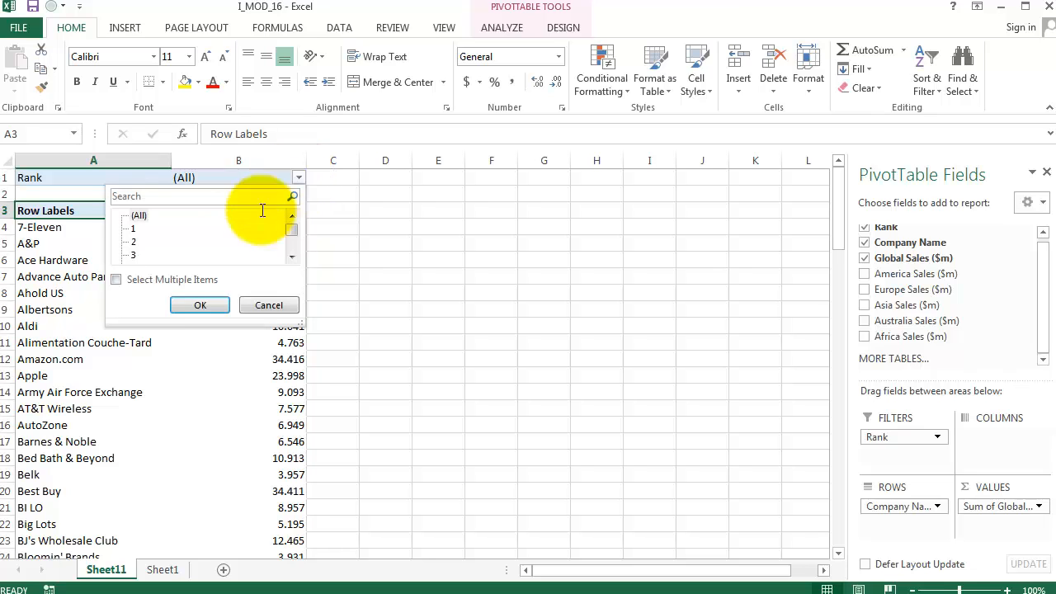
{"action": "left_click", "coordinate": [171, 280]}
{"action": "left_click", "coordinate": [135, 216]}
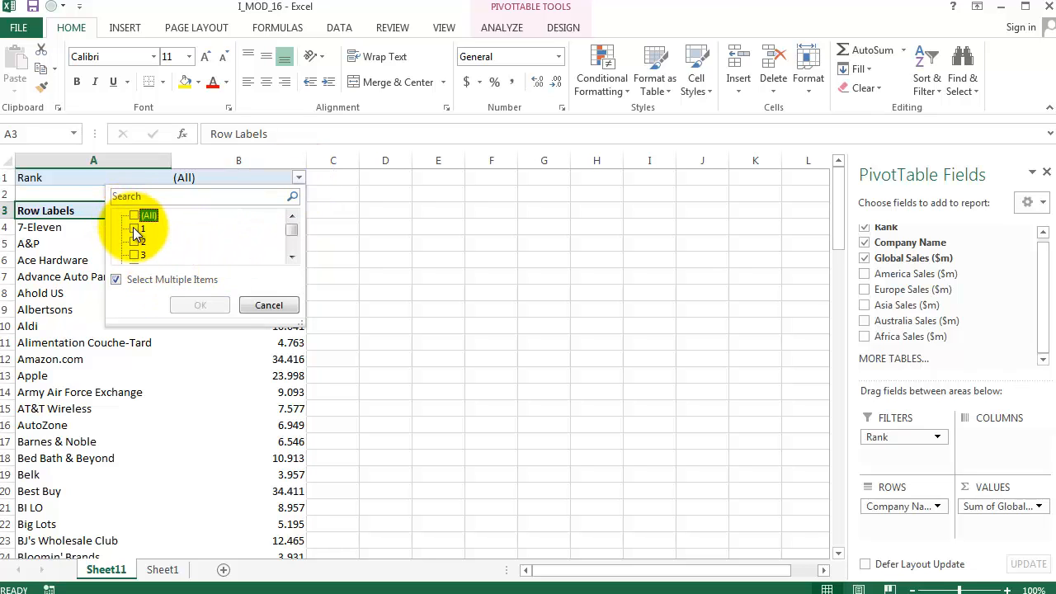
{"action": "left_click", "coordinate": [137, 228]}
{"action": "left_click", "coordinate": [134, 242]}
{"action": "left_click", "coordinate": [135, 254]}
{"action": "scroll", "coordinate": [142, 246], "scroll_direction": "down", "scroll_amount": 1}
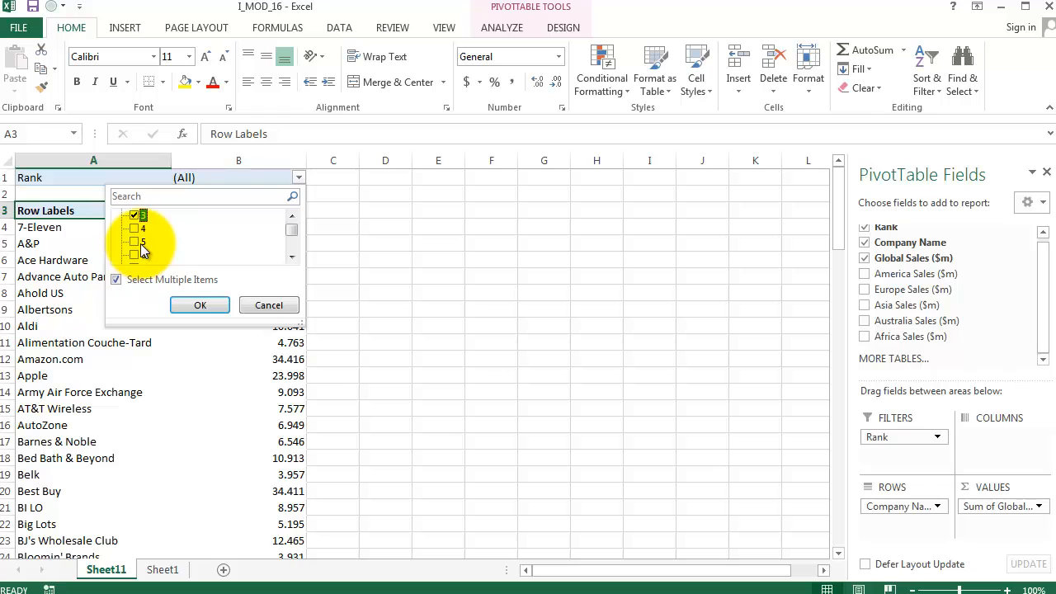
{"action": "left_click", "coordinate": [133, 228]}
{"action": "left_click", "coordinate": [133, 242]}
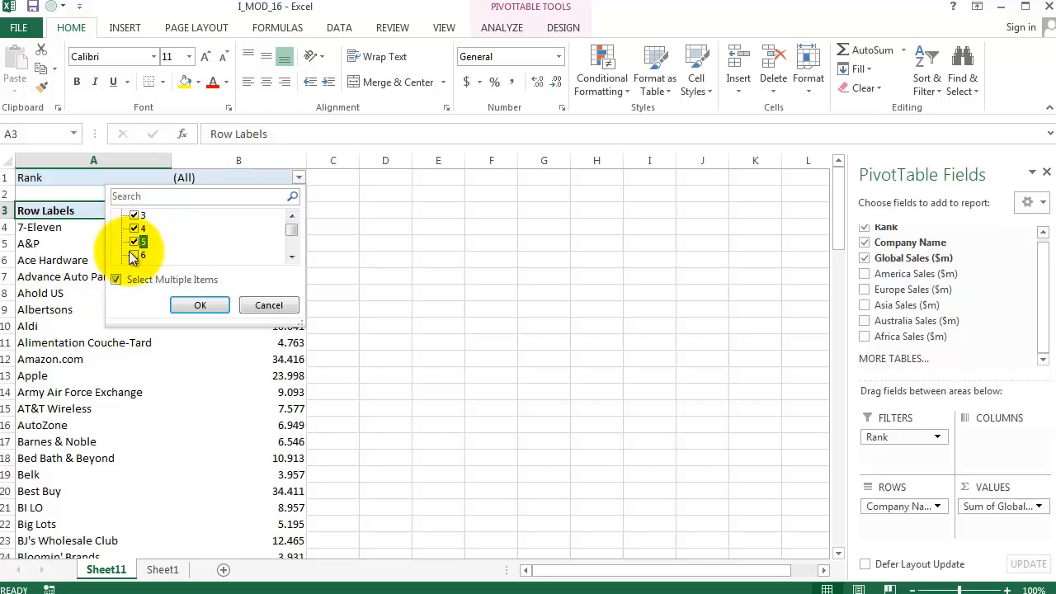
{"action": "left_click", "coordinate": [135, 254]}
{"action": "scroll", "coordinate": [140, 243], "scroll_direction": "down", "scroll_amount": 1}
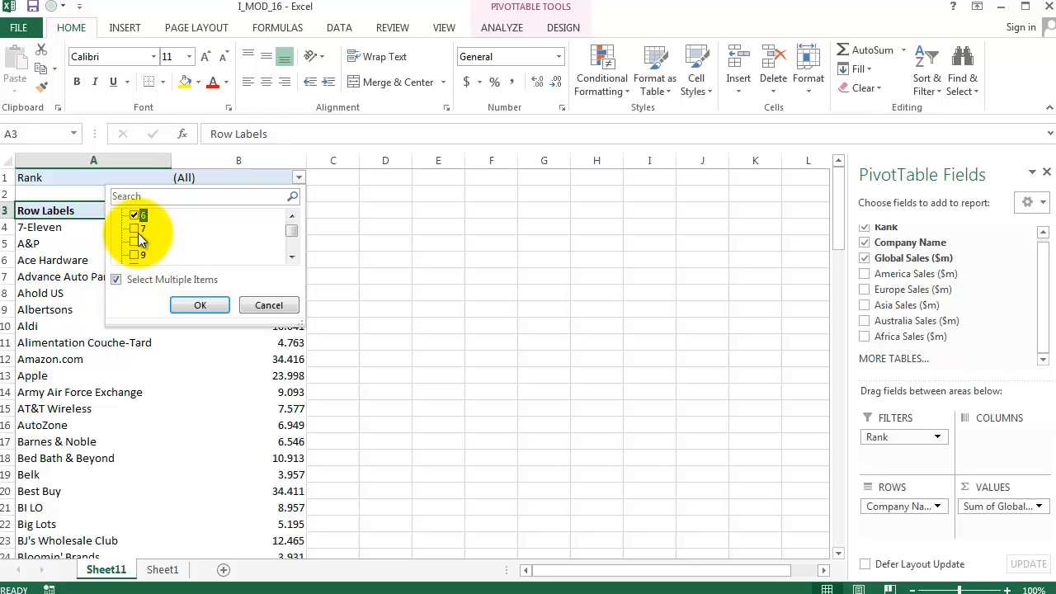
{"action": "left_click", "coordinate": [135, 228]}
{"action": "left_click", "coordinate": [135, 242]}
{"action": "left_click", "coordinate": [134, 255]}
{"action": "scroll", "coordinate": [137, 248], "scroll_direction": "down", "scroll_amount": 1}
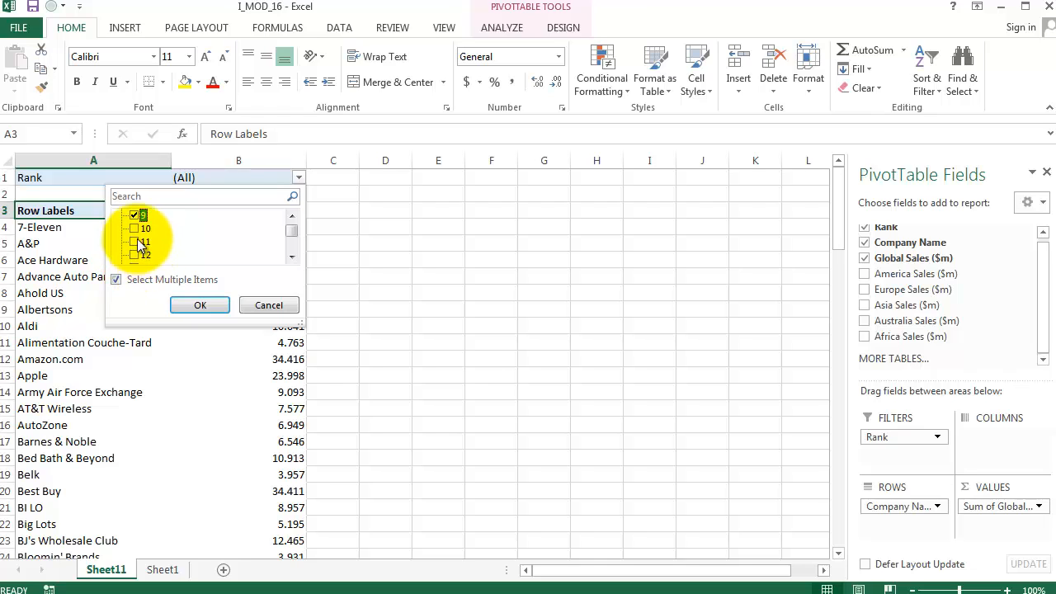
{"action": "left_click", "coordinate": [135, 228]}
{"action": "left_click", "coordinate": [184, 309]}
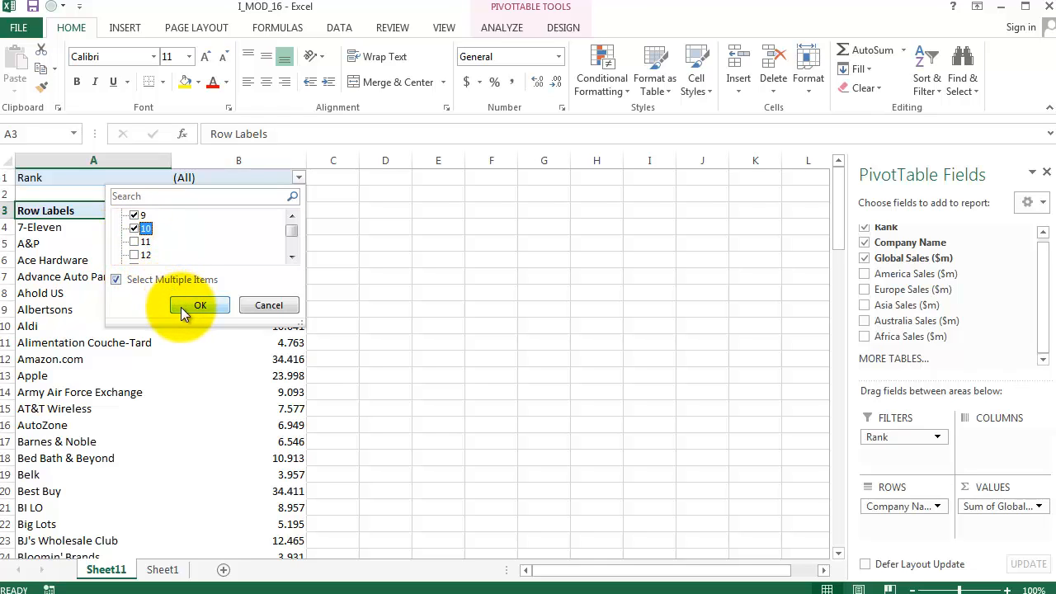
{"action": "left_click", "coordinate": [185, 304]}
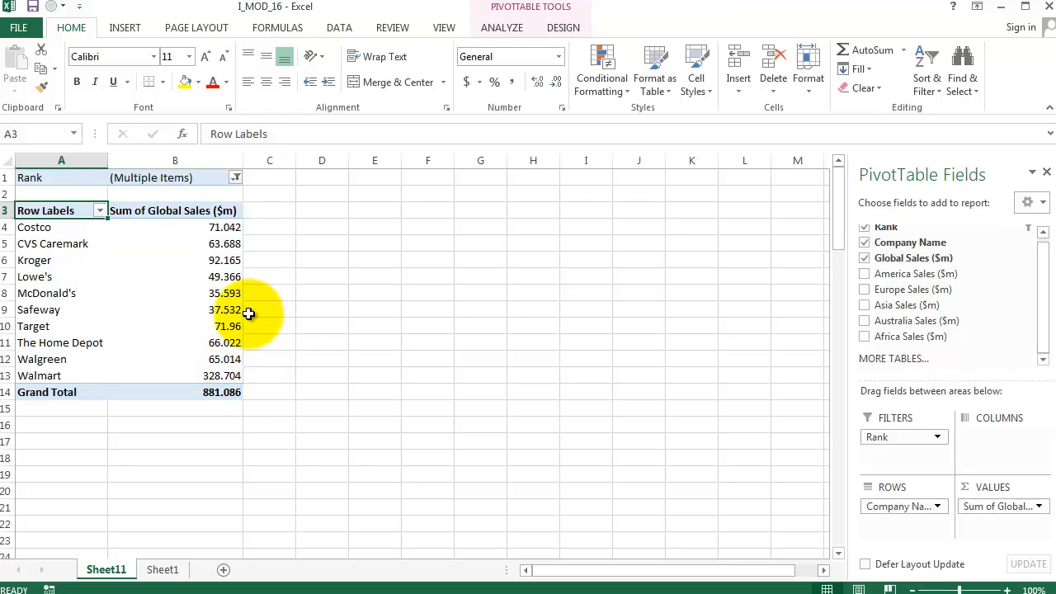
Step: Sort the PivotTable companies by Sum of Global Sales ($m) from largest to smallest
{"action": "mouse_move", "coordinate": [221, 231]}
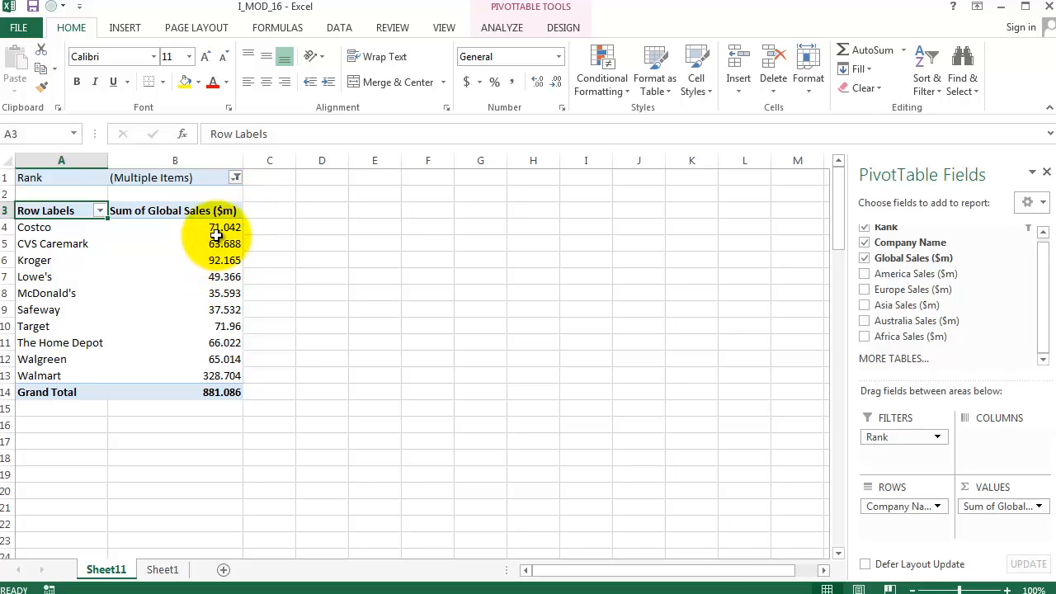
{"action": "left_click_drag", "start_coordinate": [212, 228], "coordinate": [203, 371]}
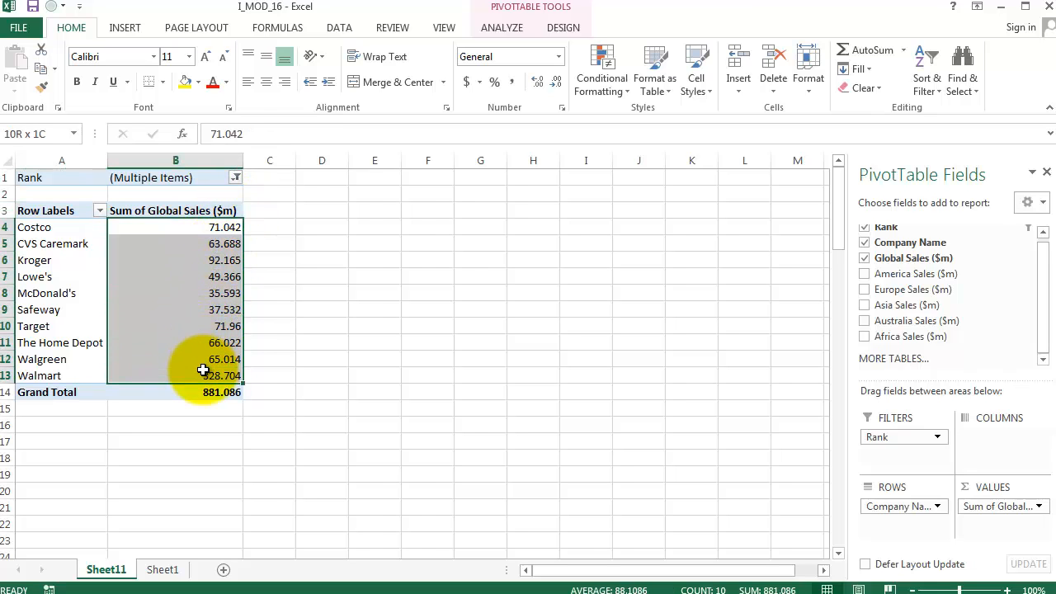
{"action": "left_click", "coordinate": [207, 293]}
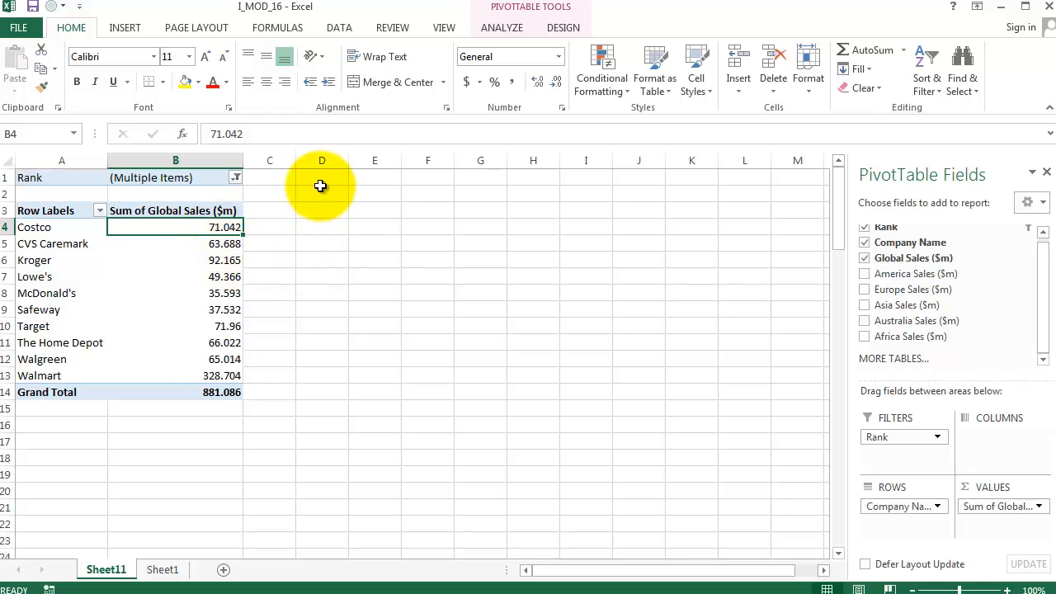
{"action": "left_click", "coordinate": [337, 28]}
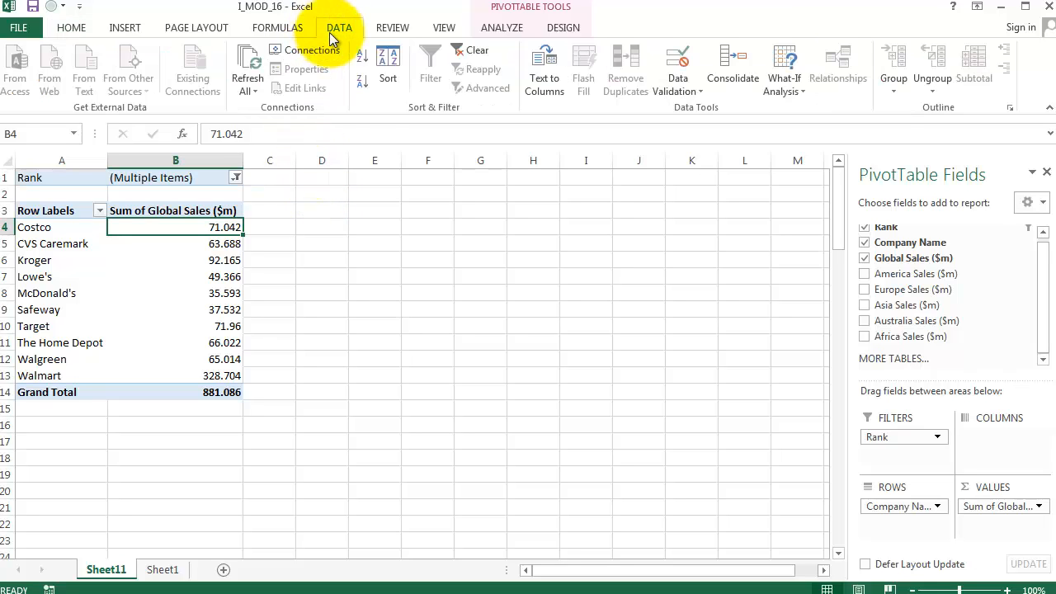
{"action": "left_click", "coordinate": [361, 85]}
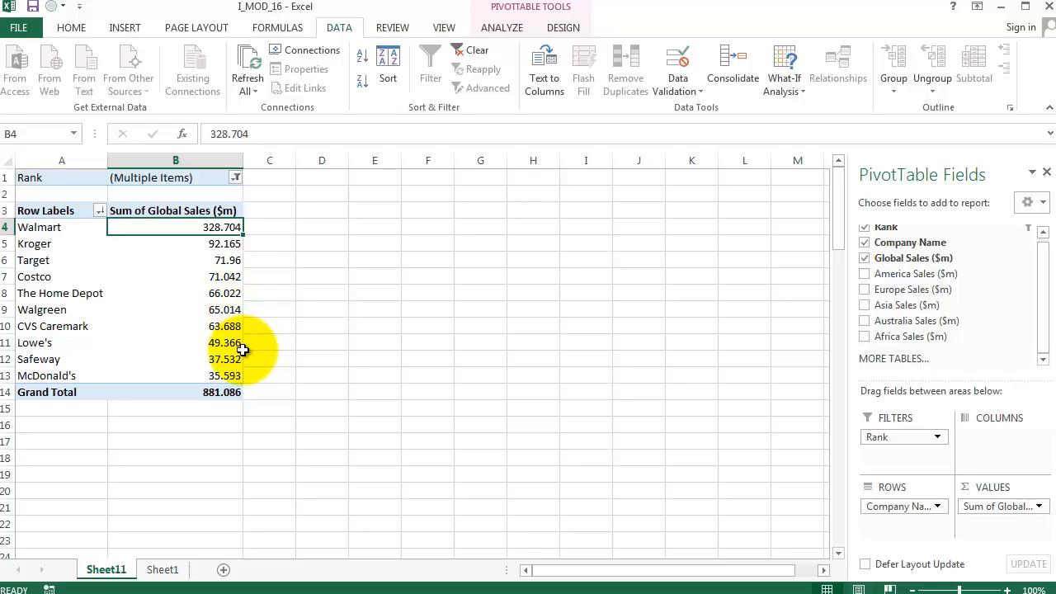
Step: Change the Global Sales ($m) value field to be summarized by Count
{"action": "mouse_move", "coordinate": [241, 350]}
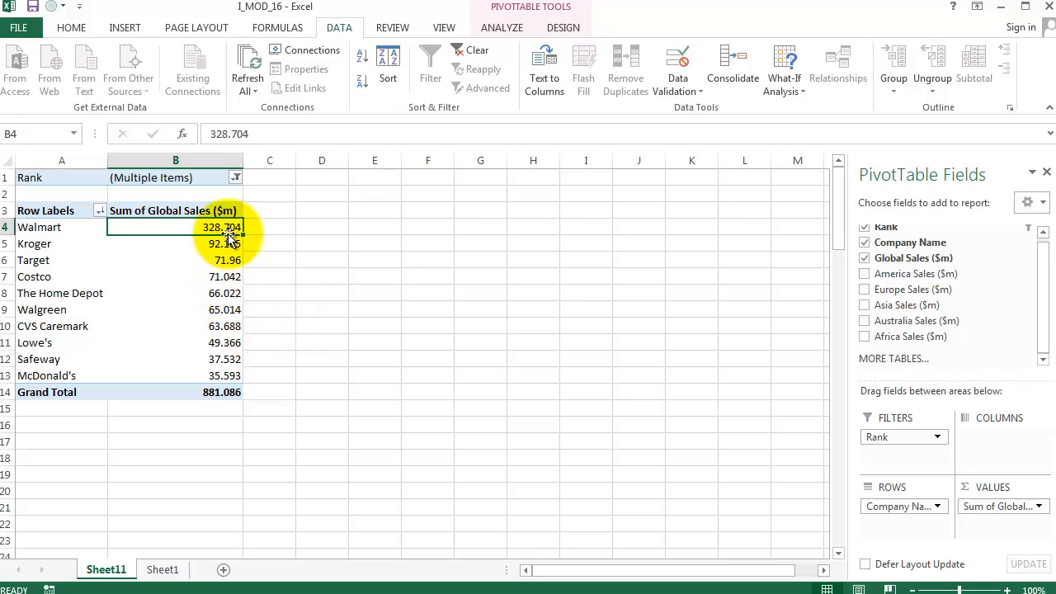
{"action": "left_click", "coordinate": [1039, 508]}
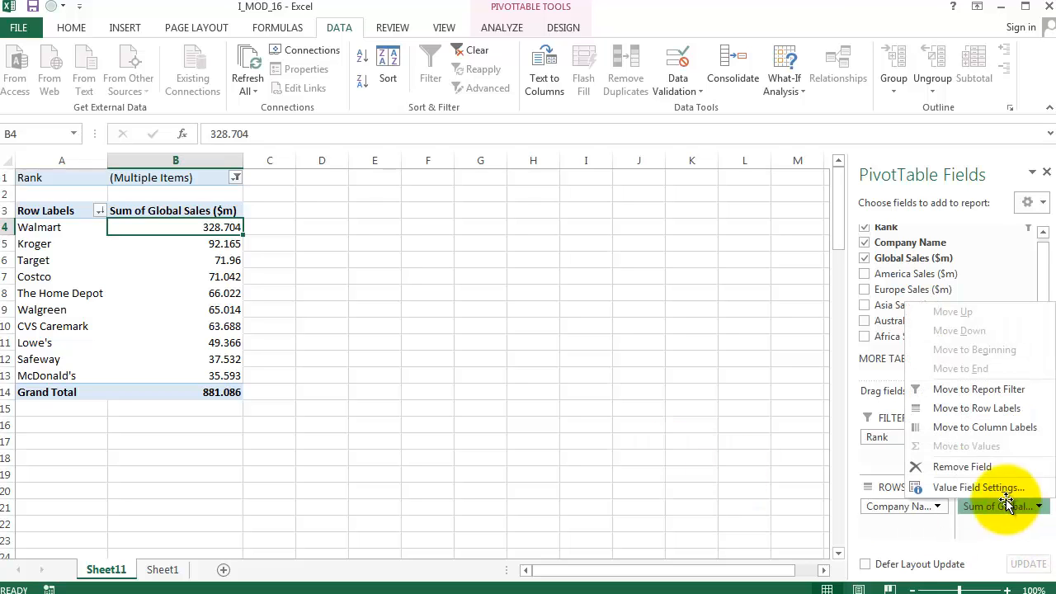
{"action": "left_click", "coordinate": [959, 494]}
{"action": "left_click", "coordinate": [445, 282]}
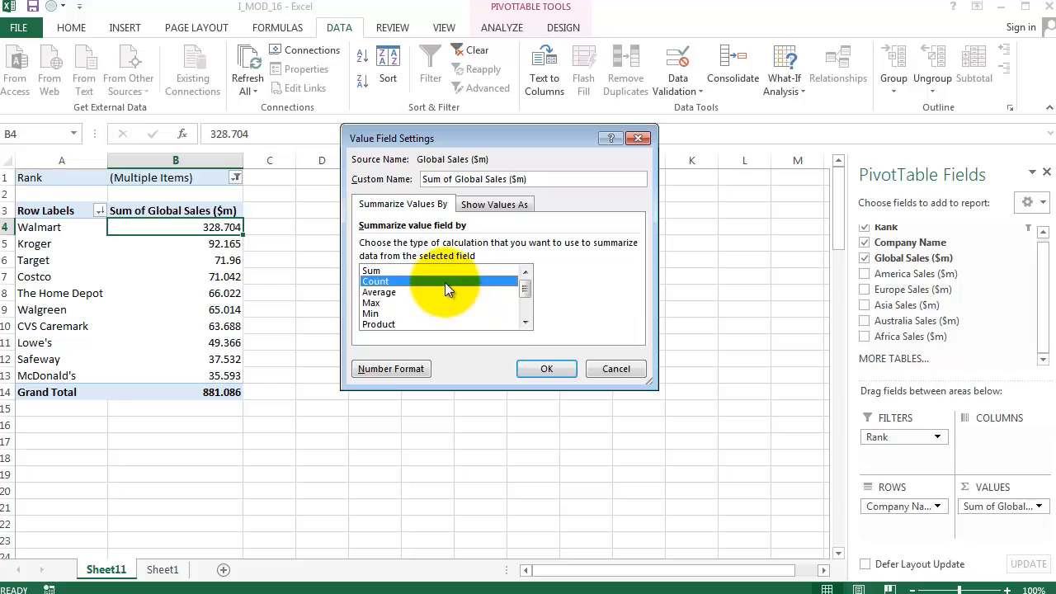
{"action": "double_click", "coordinate": [445, 282]}
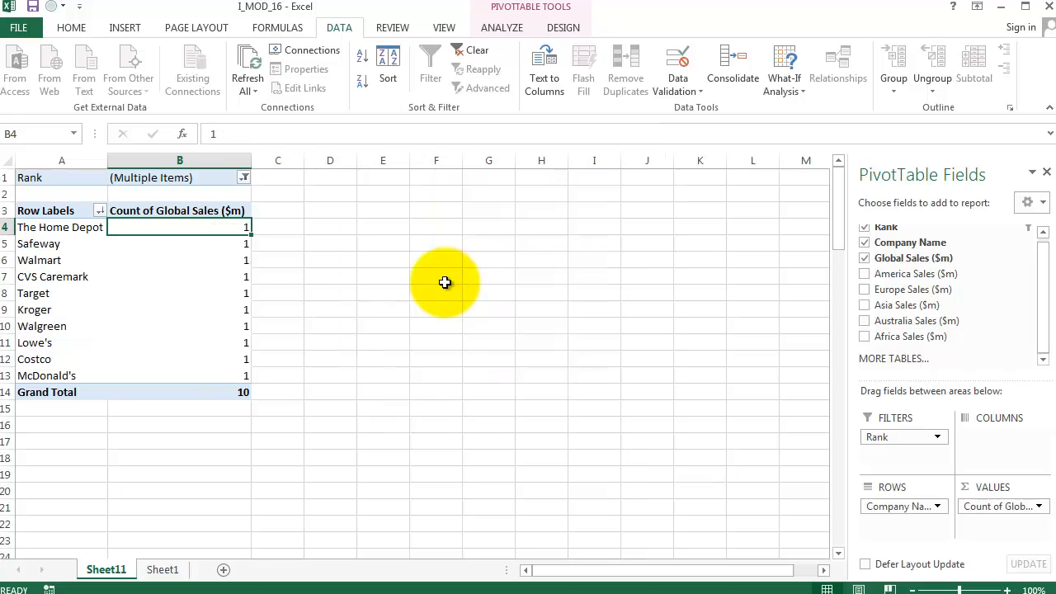
Step: In the Global Sales ($m) value field settings, go through Count, Average, Max and Min, and select Sum as the calculation
{"action": "left_click", "coordinate": [1040, 508]}
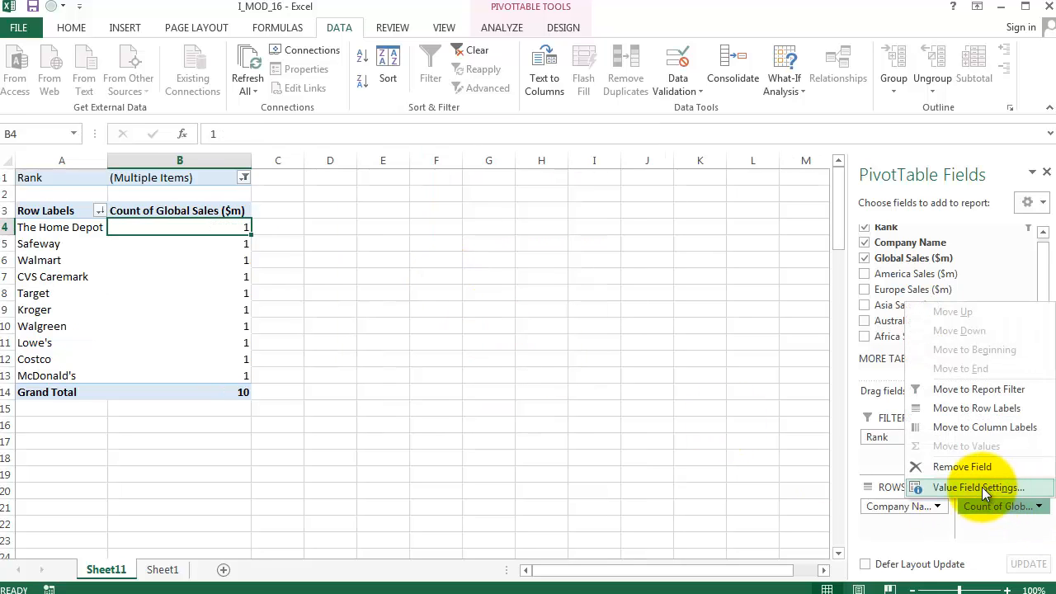
{"action": "left_click", "coordinate": [982, 487]}
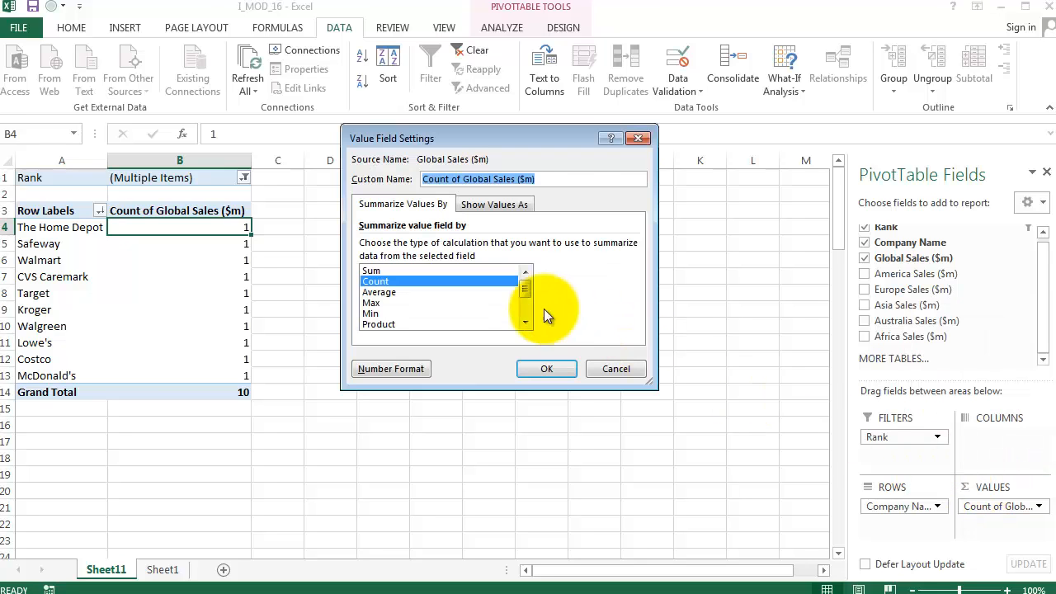
{"action": "left_click", "coordinate": [430, 273]}
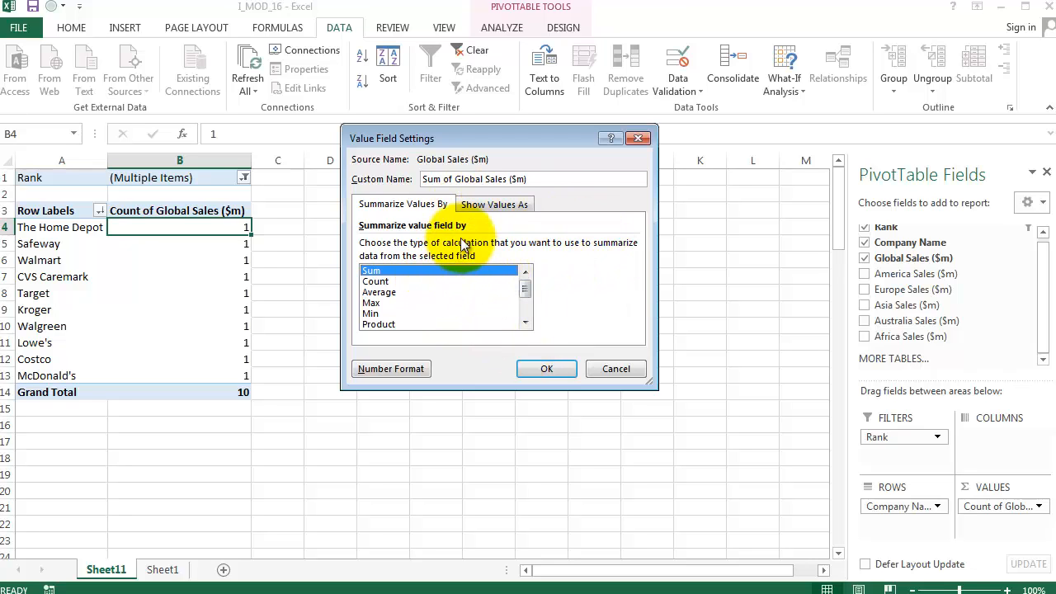
{"action": "left_click", "coordinate": [421, 282]}
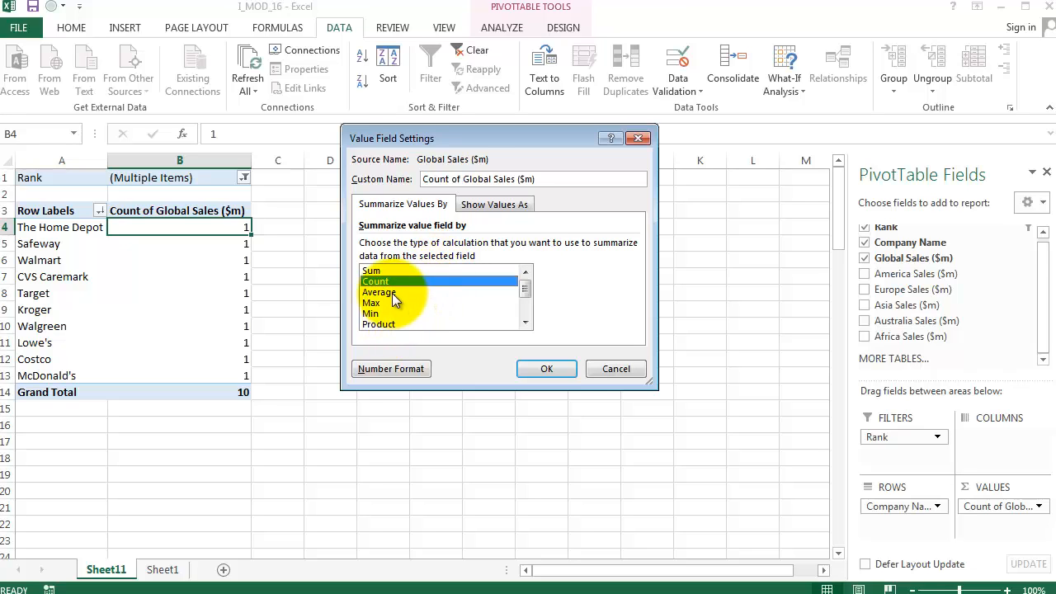
{"action": "left_click", "coordinate": [391, 293]}
{"action": "left_click", "coordinate": [383, 305]}
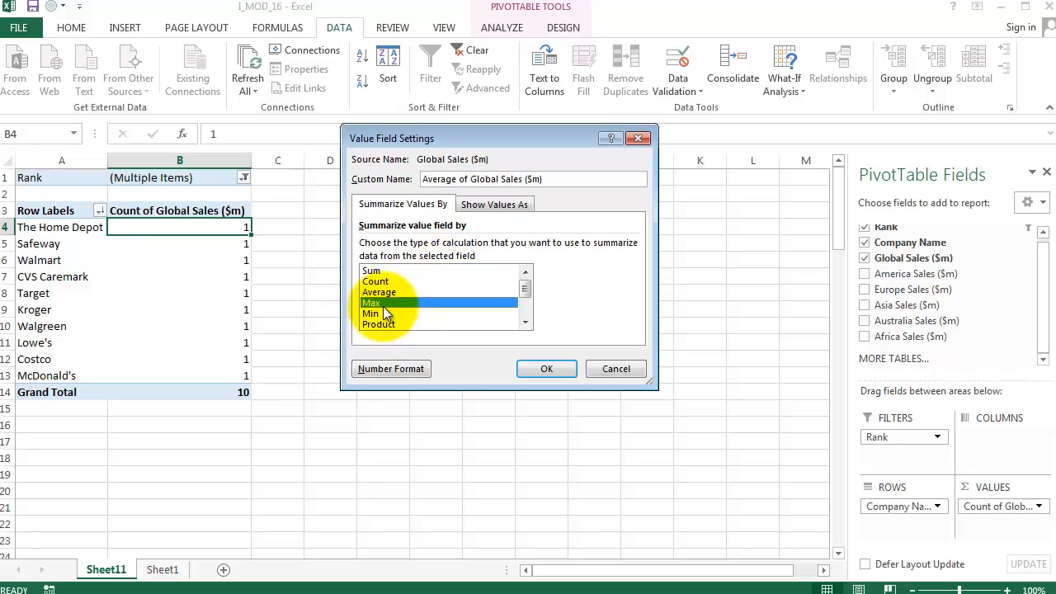
{"action": "left_click", "coordinate": [385, 313]}
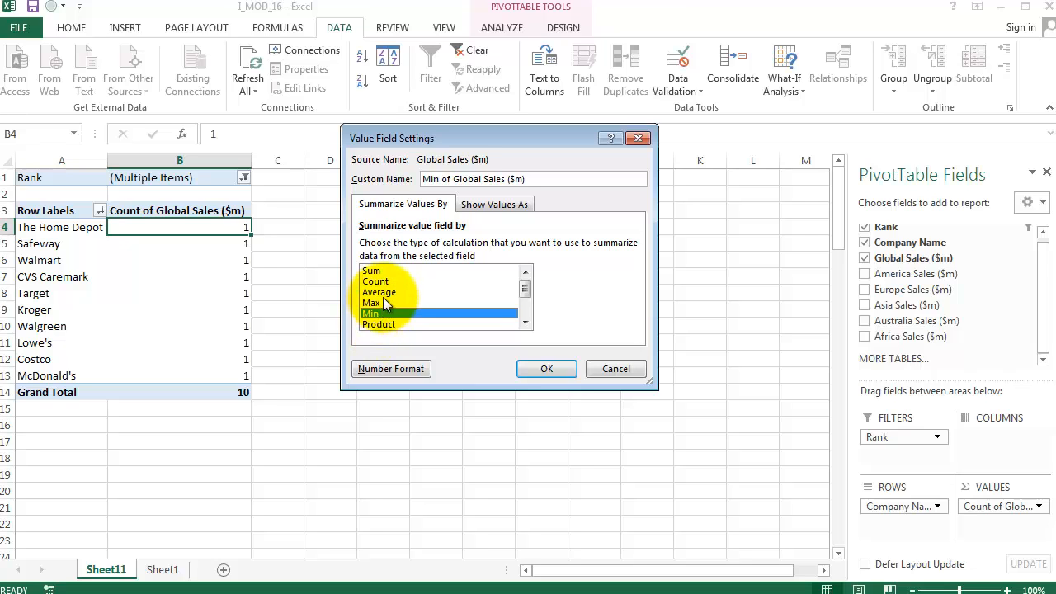
{"action": "left_click", "coordinate": [380, 271]}
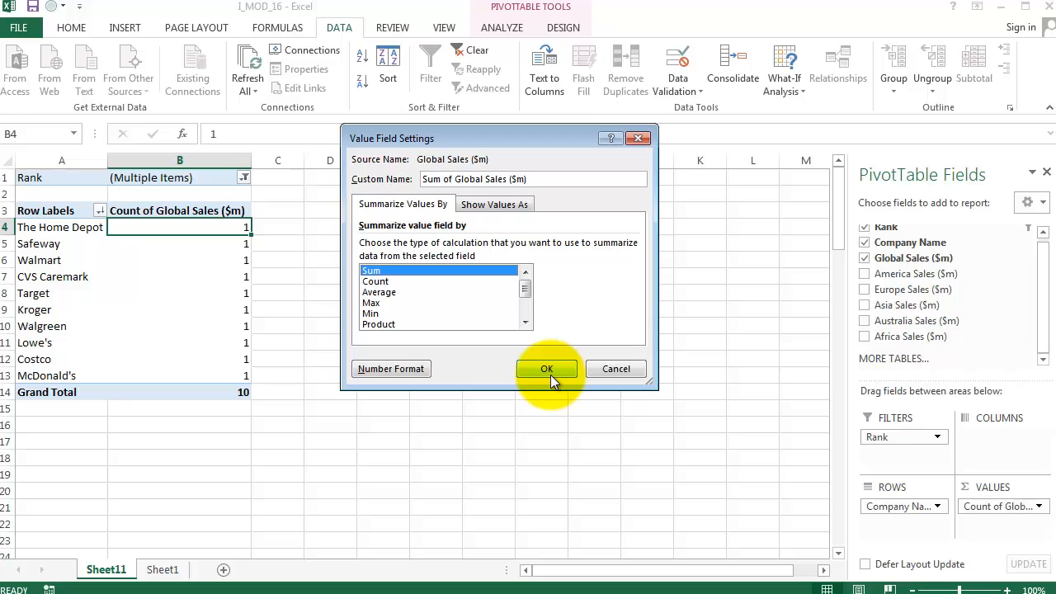
Step: Look through the Number, Date and Percentage categories of the Global Sales ($m) number format without applying one
{"action": "left_click", "coordinate": [402, 373]}
{"action": "left_click", "coordinate": [319, 151]}
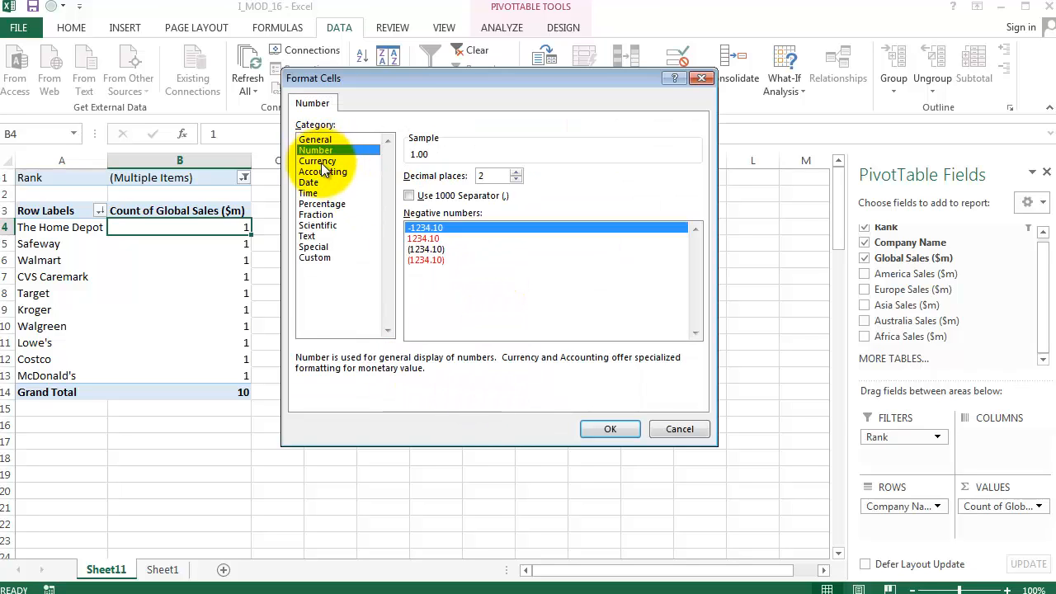
{"action": "left_click", "coordinate": [321, 182]}
{"action": "left_click", "coordinate": [323, 204]}
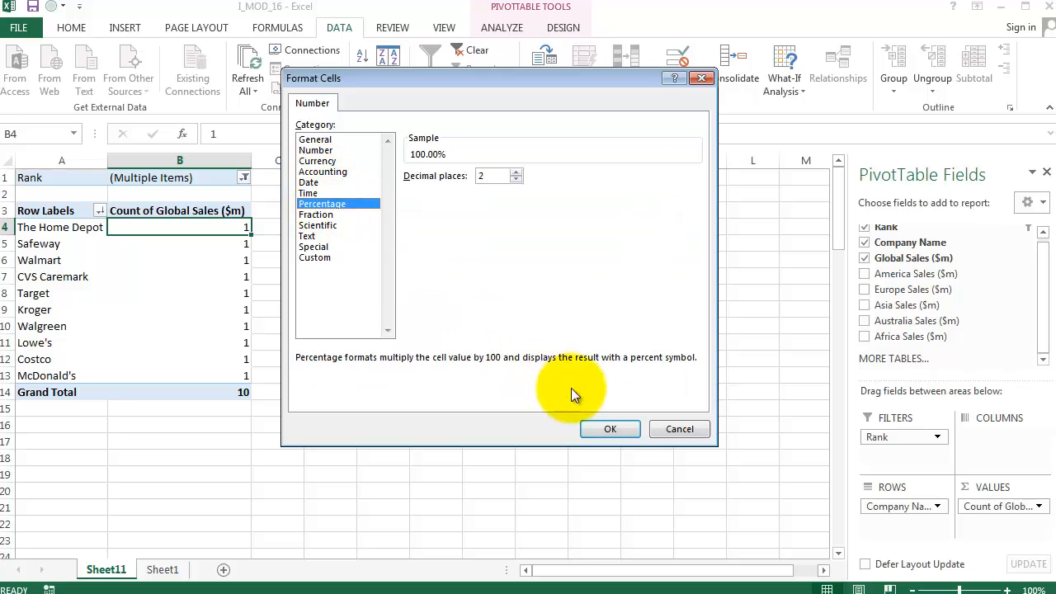
{"action": "left_click", "coordinate": [674, 428]}
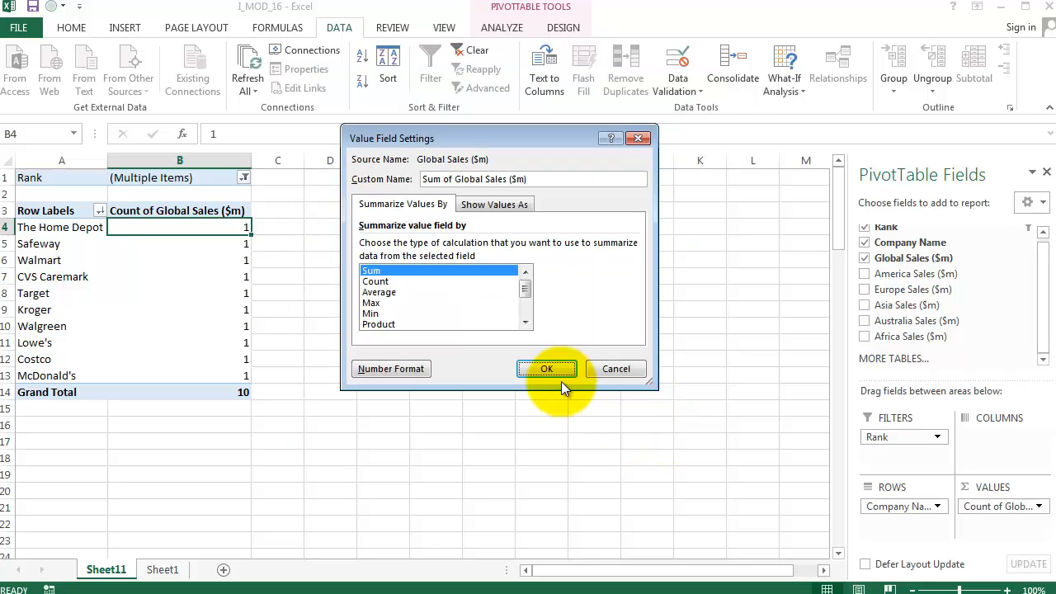
Step: Review the Show Values As calculations for Global Sales ($m) and apply Sum as its summary calculation
{"action": "left_click", "coordinate": [484, 201]}
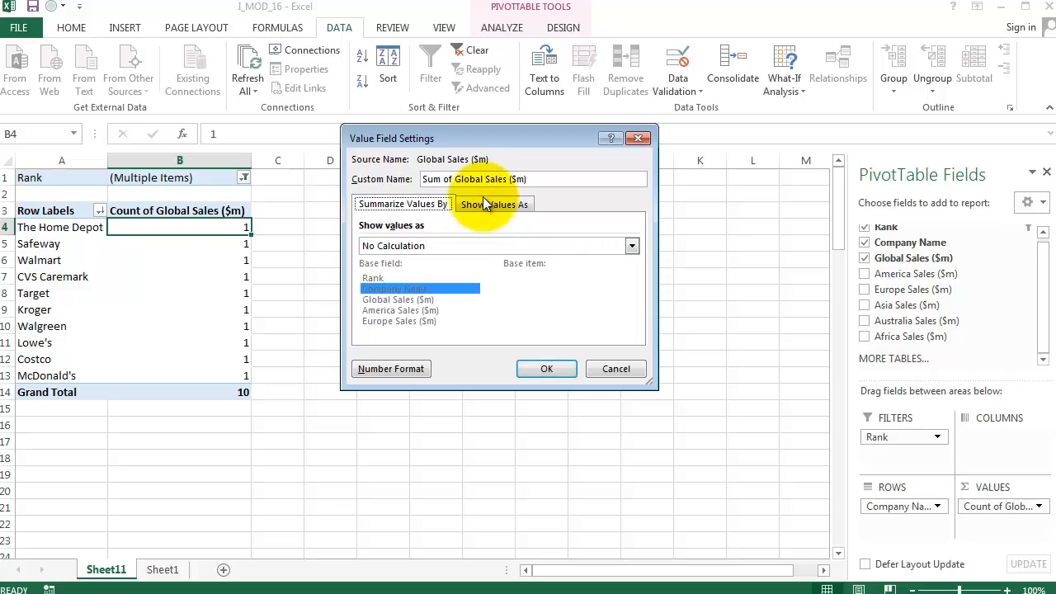
{"action": "left_click", "coordinate": [487, 245]}
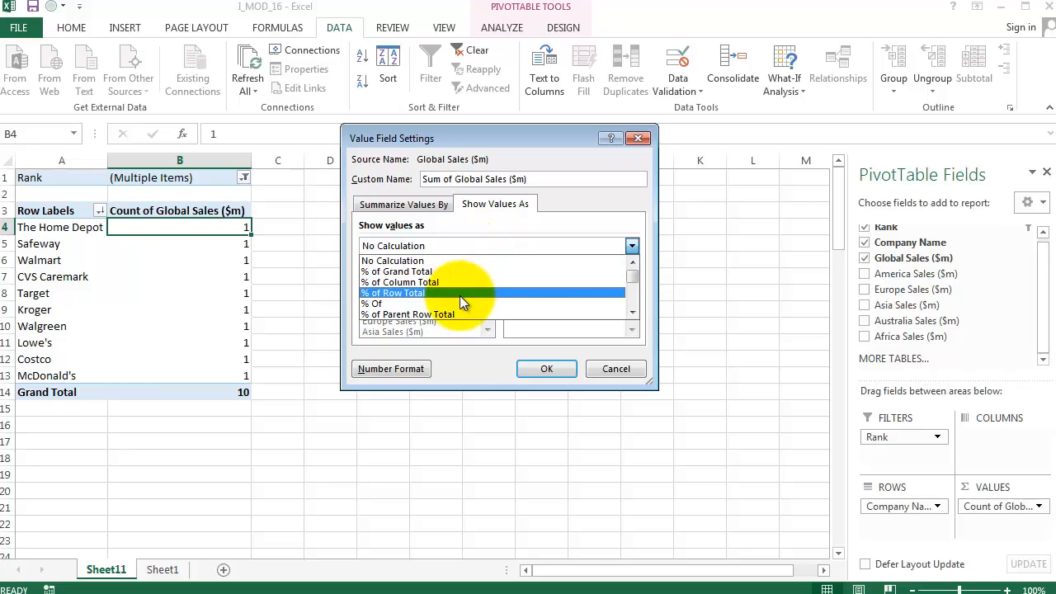
{"action": "scroll", "coordinate": [458, 299], "scroll_direction": "down", "scroll_amount": 1}
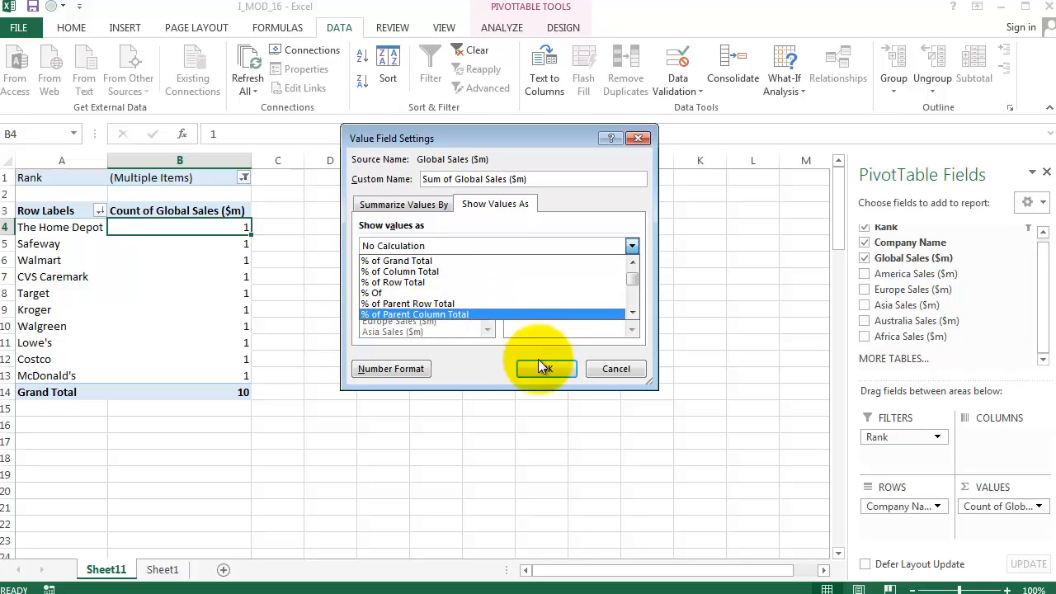
{"action": "left_click", "coordinate": [598, 368]}
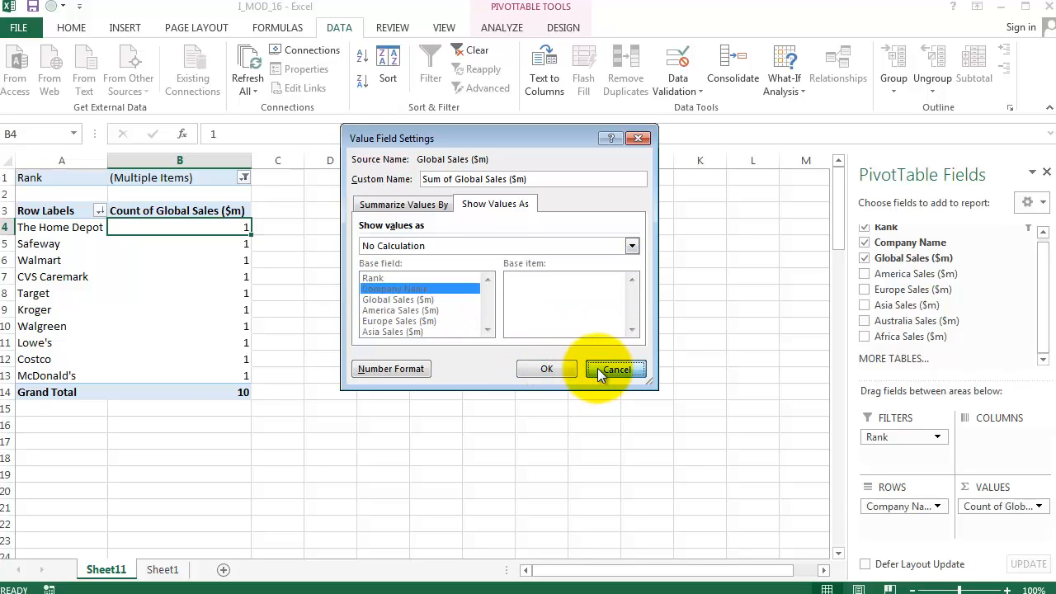
{"action": "left_click", "coordinate": [413, 204]}
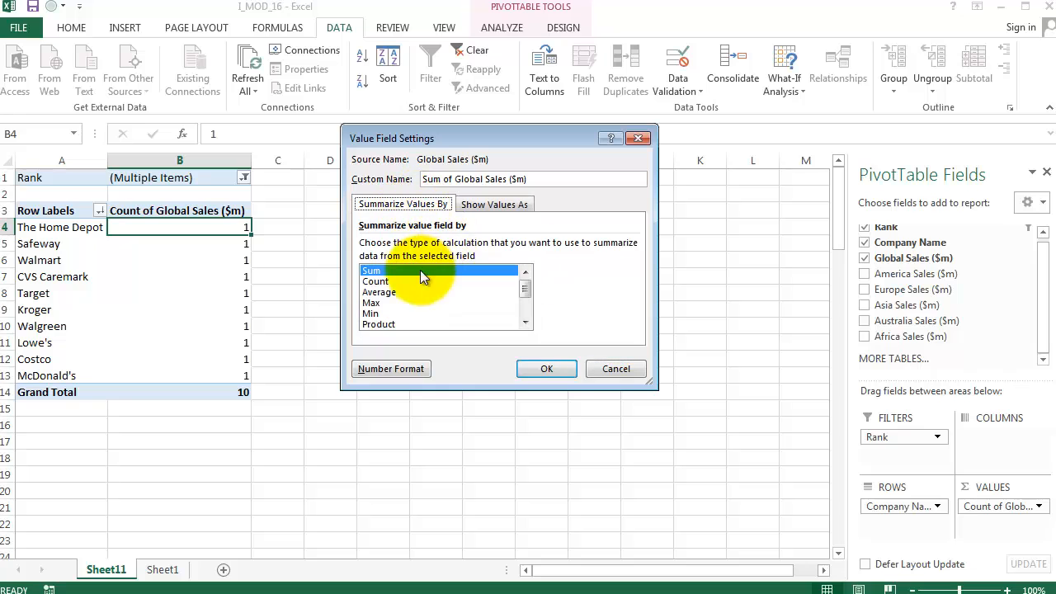
{"action": "left_click", "coordinate": [548, 371]}
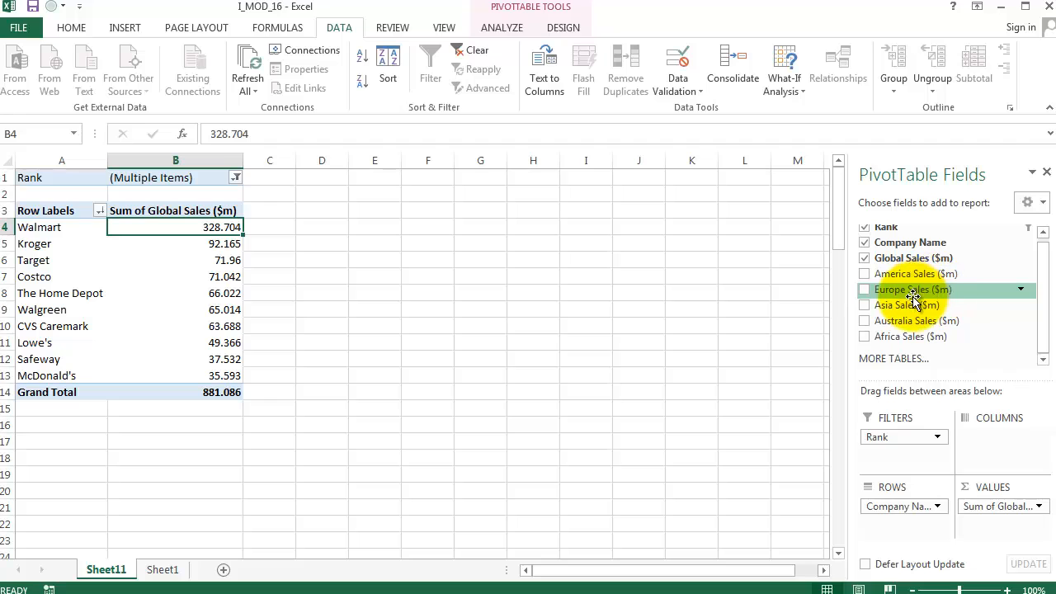
Step: Add Europe Sales ($m) as a row field beneath Company Name and switch the PivotTable to the classic layout
{"action": "left_click_drag", "start_coordinate": [913, 297], "coordinate": [901, 525]}
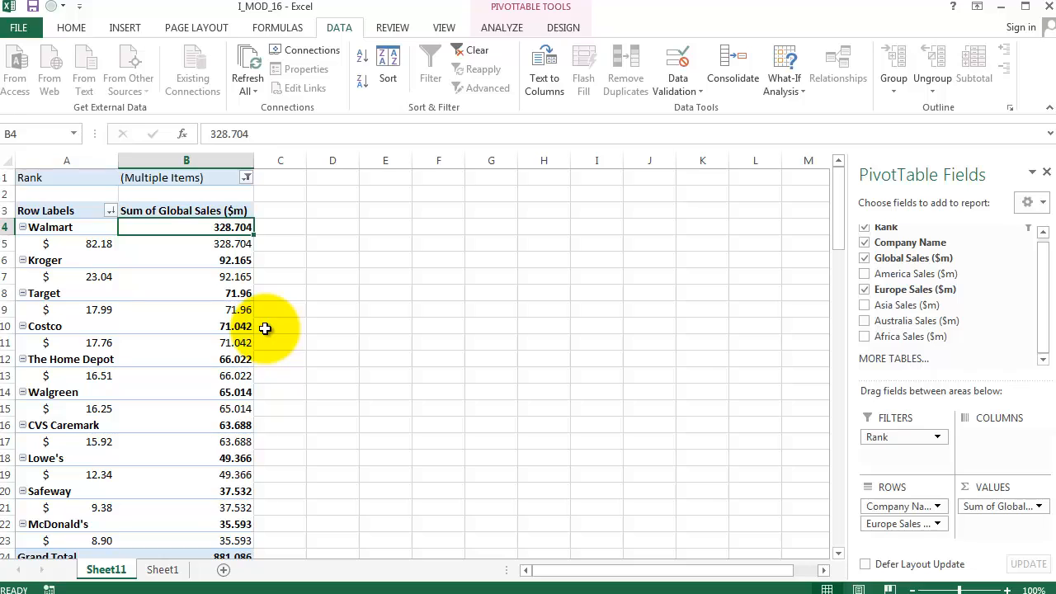
{"action": "mouse_move", "coordinate": [251, 313]}
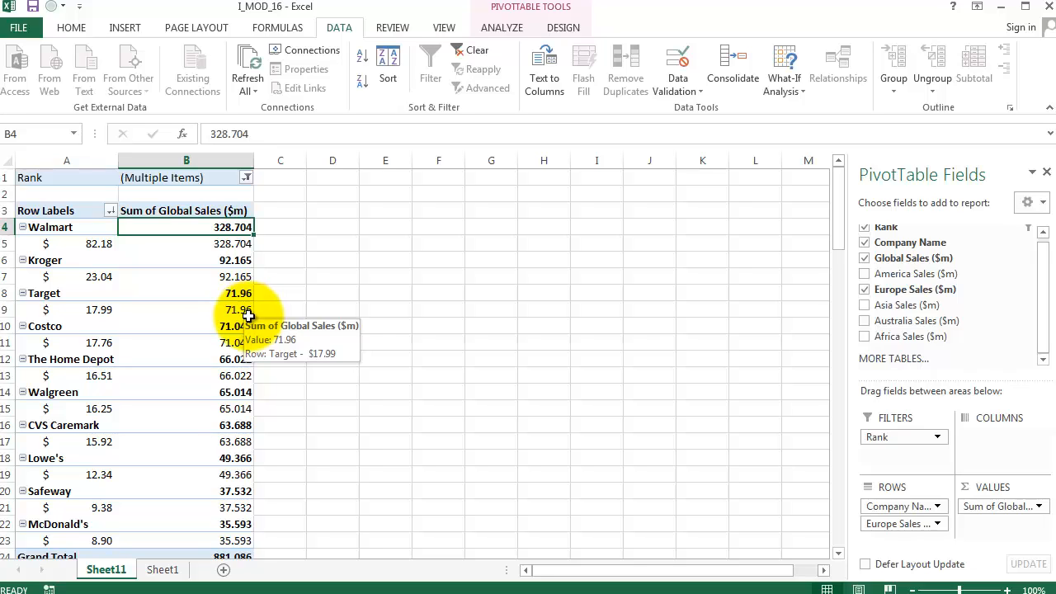
{"action": "right_click", "coordinate": [175, 263]}
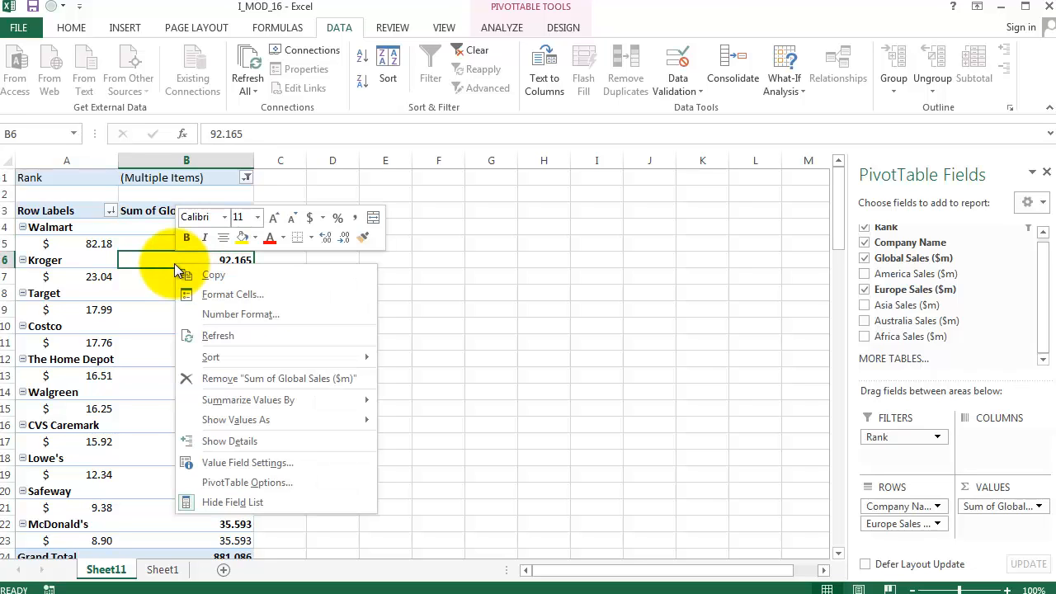
{"action": "left_click", "coordinate": [219, 487]}
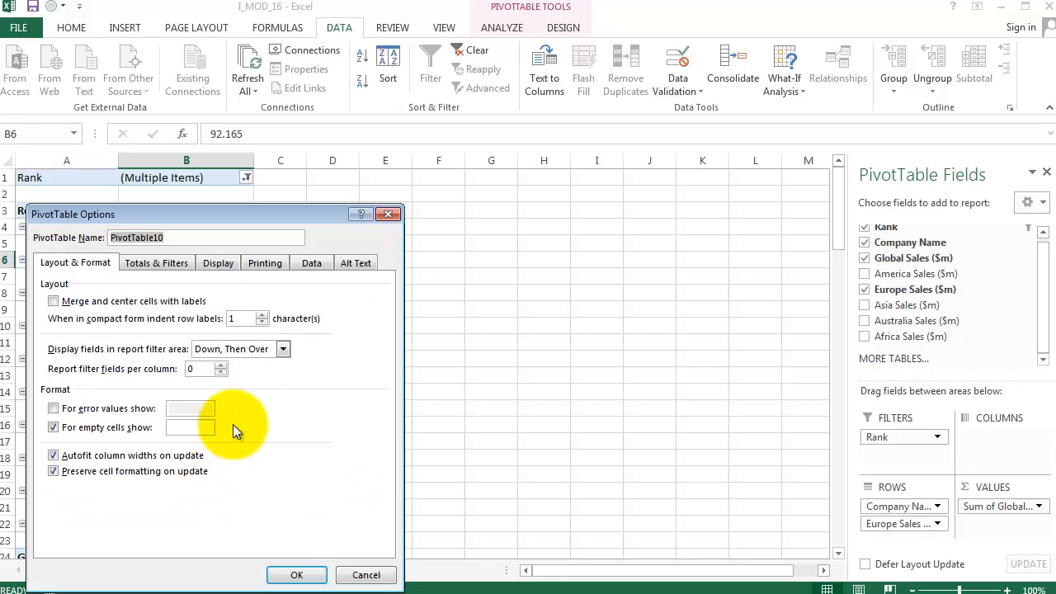
{"action": "left_click", "coordinate": [208, 269]}
{"action": "left_click", "coordinate": [125, 393]}
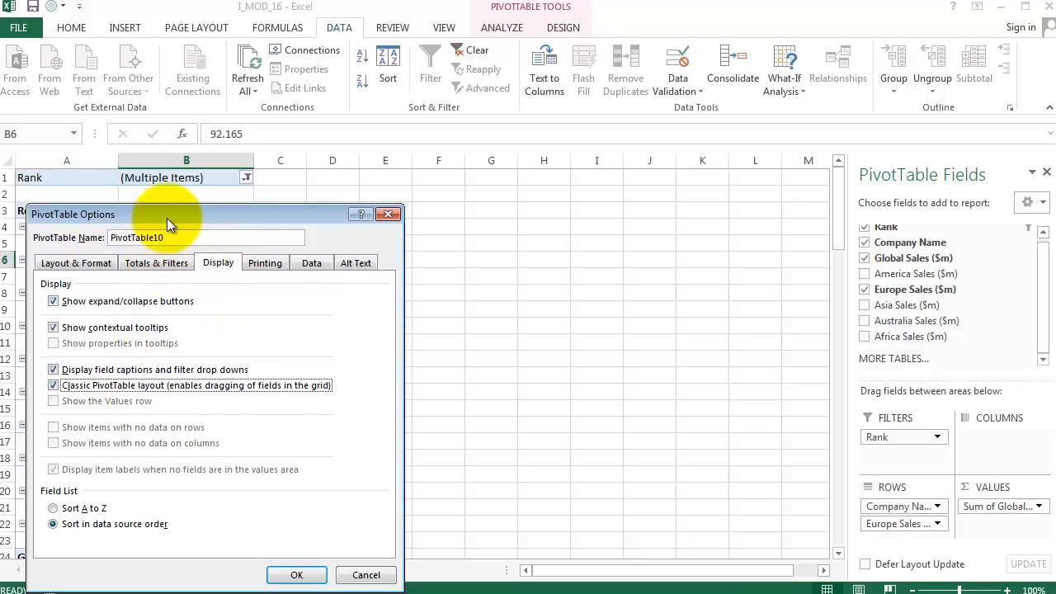
{"action": "left_click_drag", "start_coordinate": [167, 212], "coordinate": [396, 202]}
{"action": "left_click", "coordinate": [525, 566]}
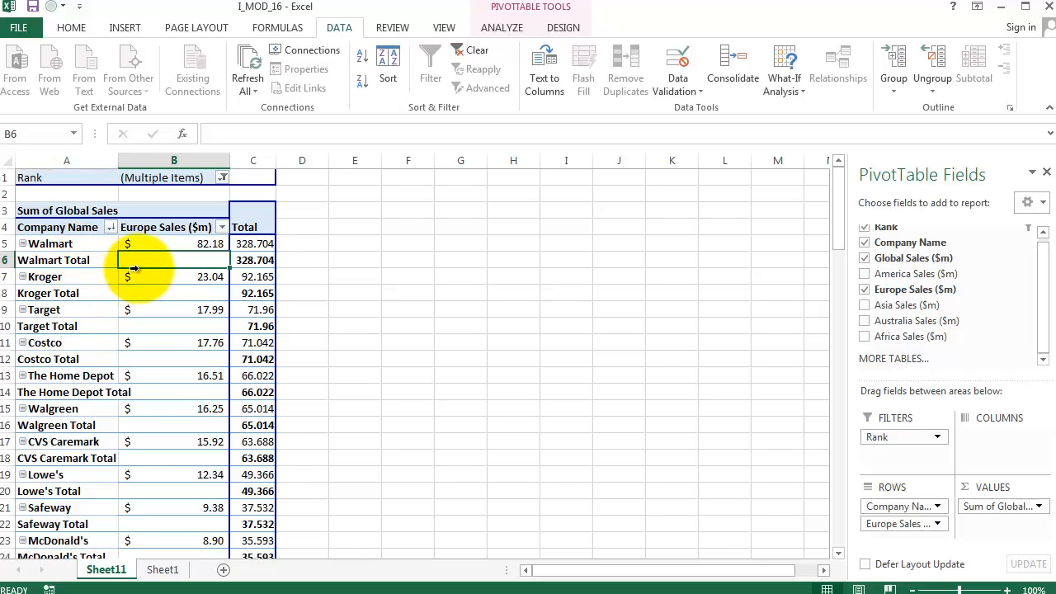
Step: Remove the Company Name subtotals from the PivotTable and select the Total column's grand total
{"action": "right_click", "coordinate": [82, 262]}
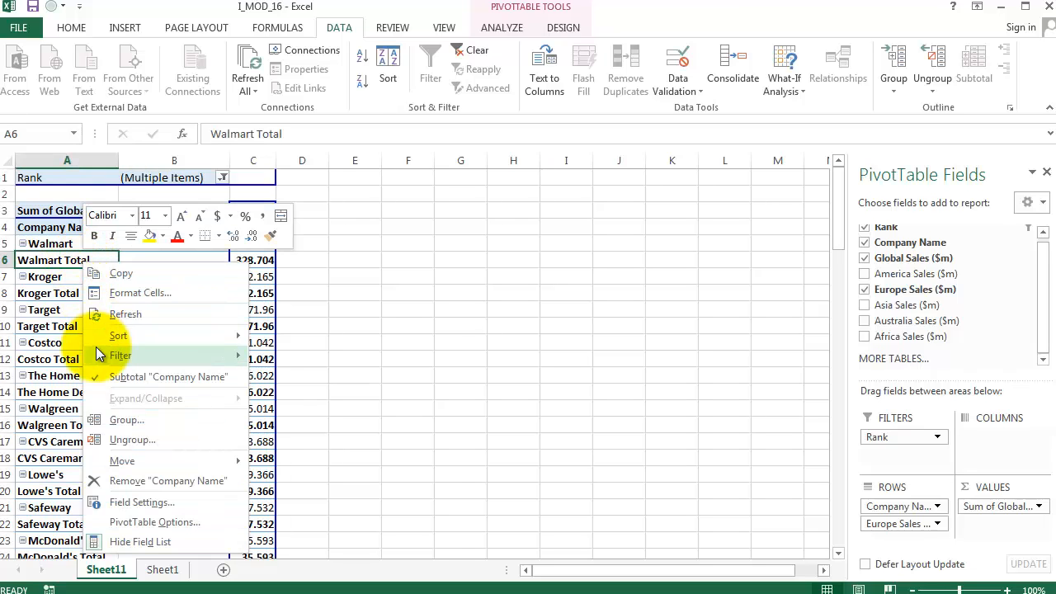
{"action": "left_click", "coordinate": [99, 377]}
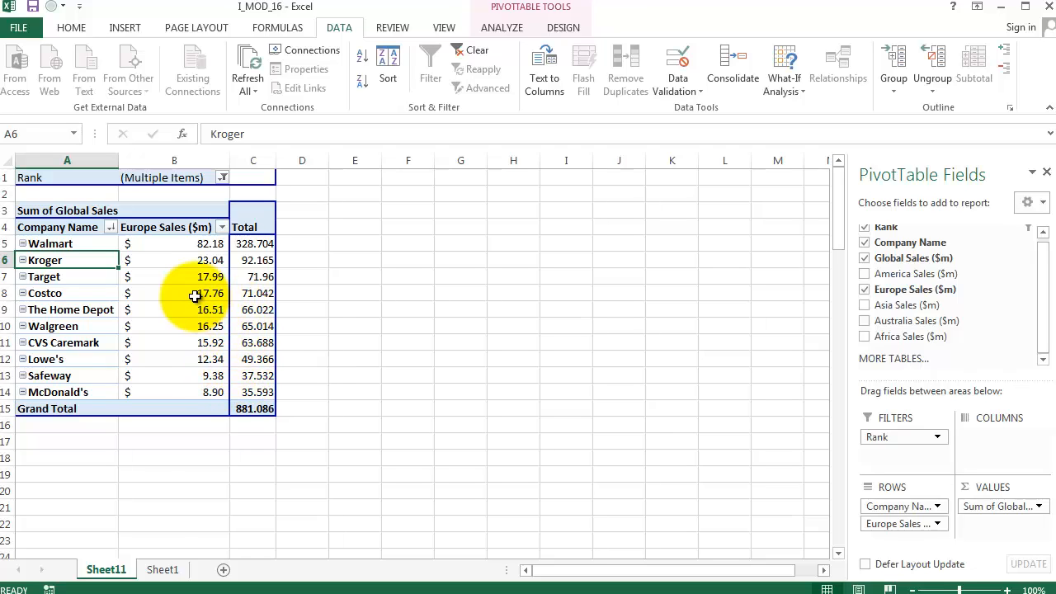
{"action": "left_click", "coordinate": [186, 409]}
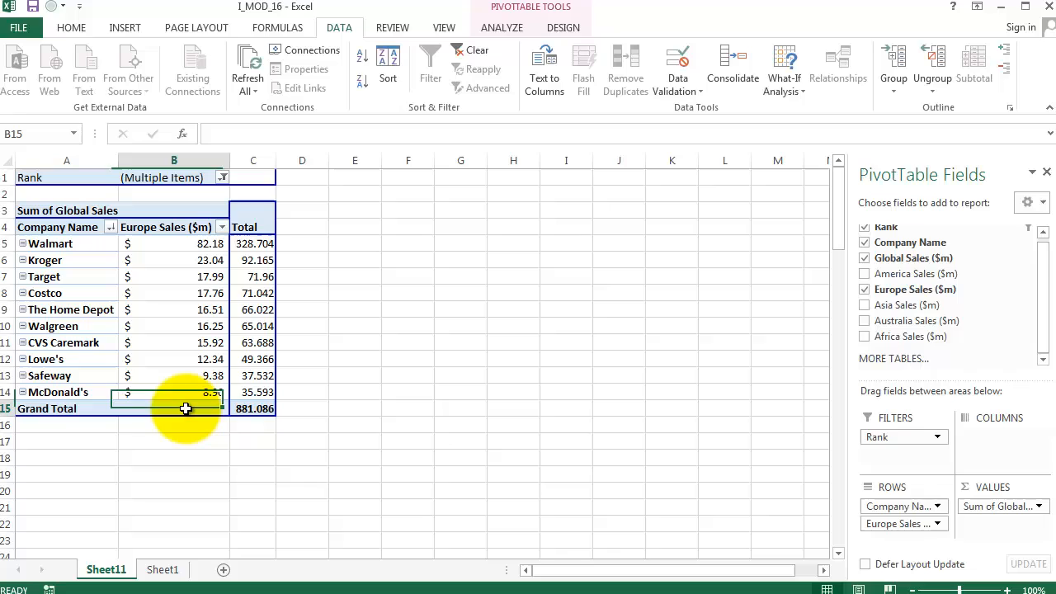
{"action": "left_click", "coordinate": [253, 409]}
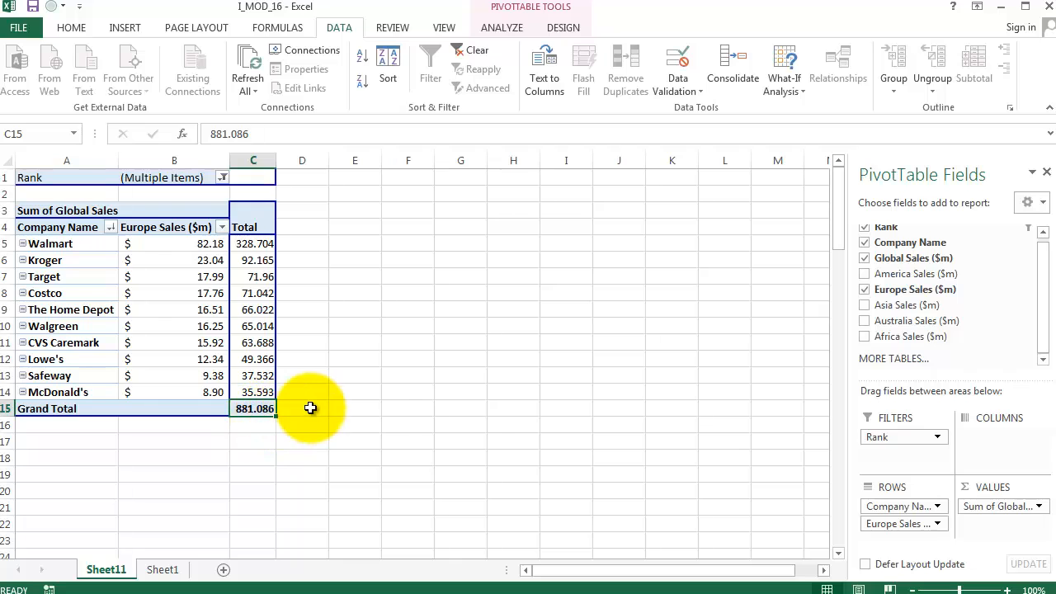
Step: Try Europe Sales ($m) as a value field and return it to the row fields
{"action": "left_click", "coordinate": [906, 524]}
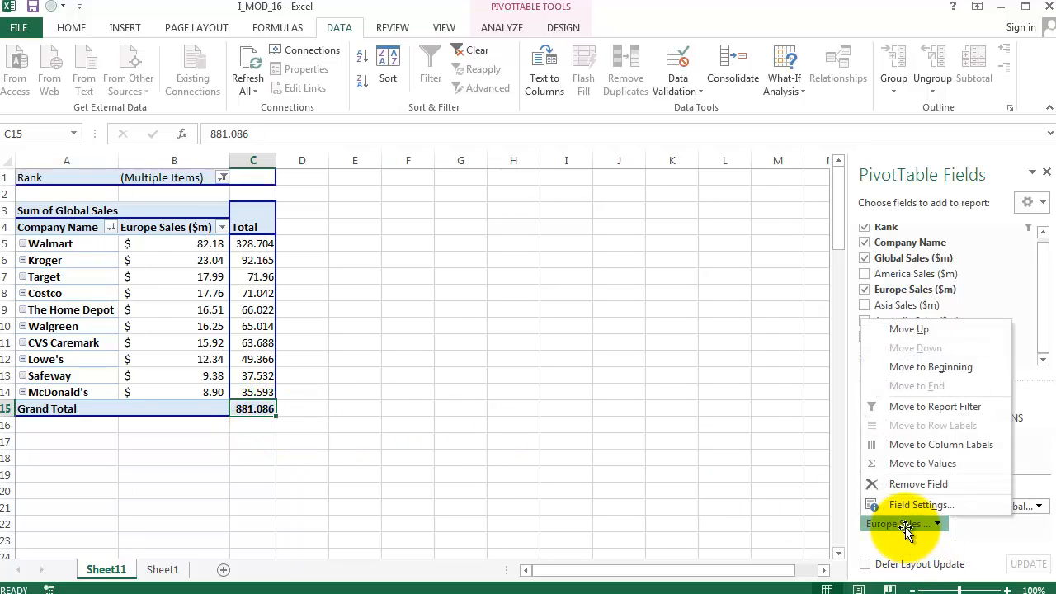
{"action": "left_click", "coordinate": [740, 503]}
{"action": "left_click", "coordinate": [170, 306]}
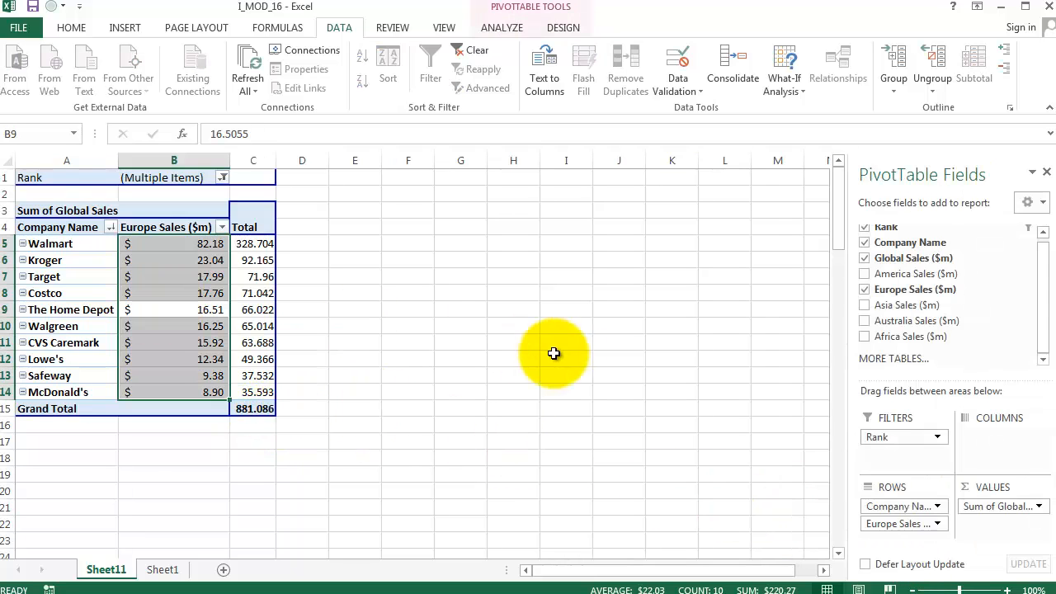
{"action": "left_click_drag", "start_coordinate": [918, 526], "coordinate": [1020, 525]}
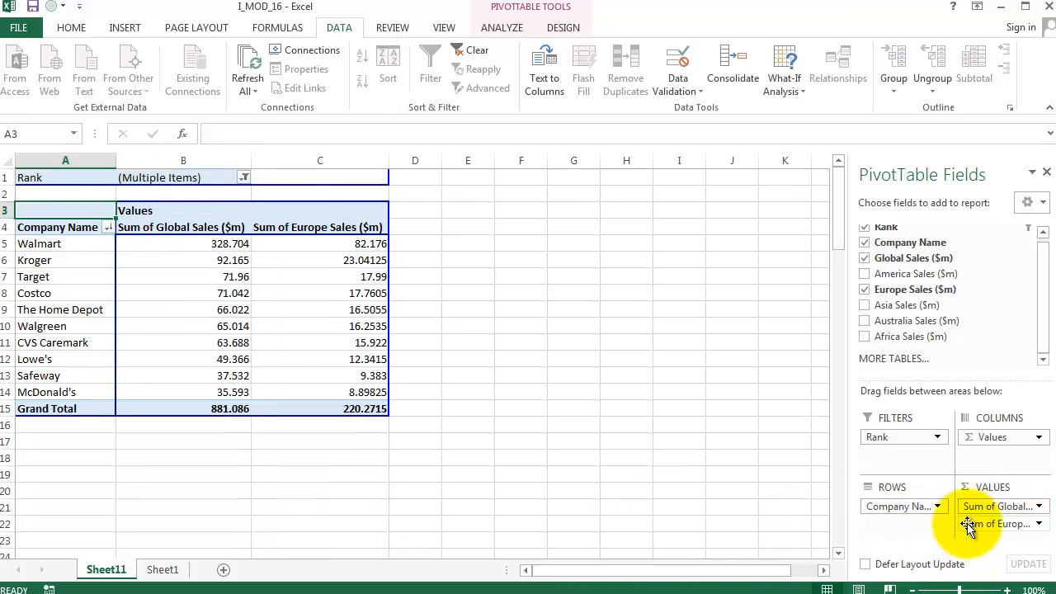
{"action": "left_click_drag", "start_coordinate": [969, 528], "coordinate": [924, 525]}
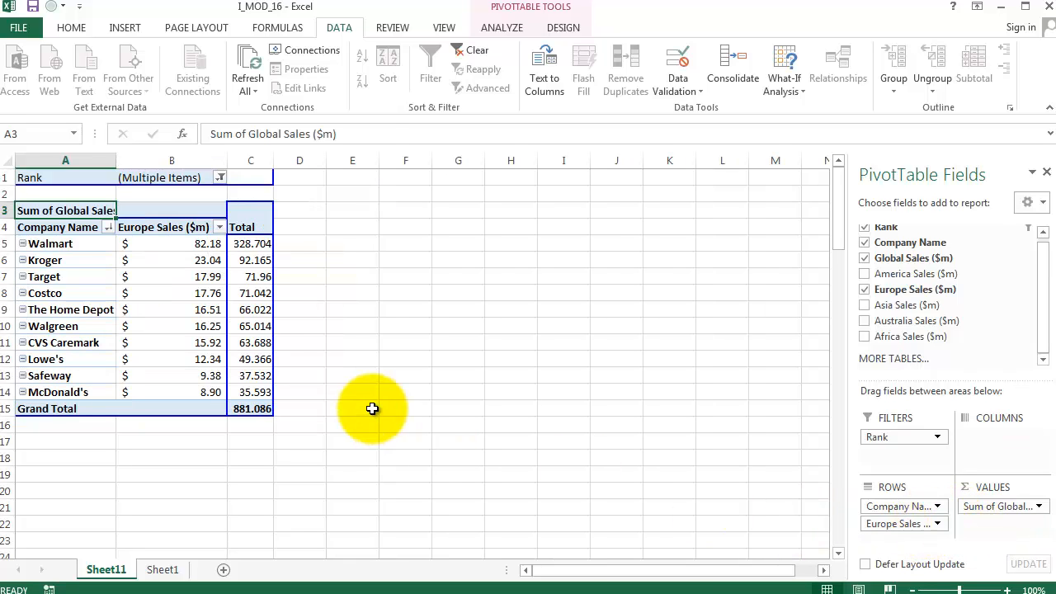
Step: Select cells inside and outside the PivotTable to examine when the PivotTable tools and field list are available
{"action": "scroll", "coordinate": [367, 407], "scroll_direction": "down", "scroll_amount": 1}
{"action": "left_click", "coordinate": [202, 243]}
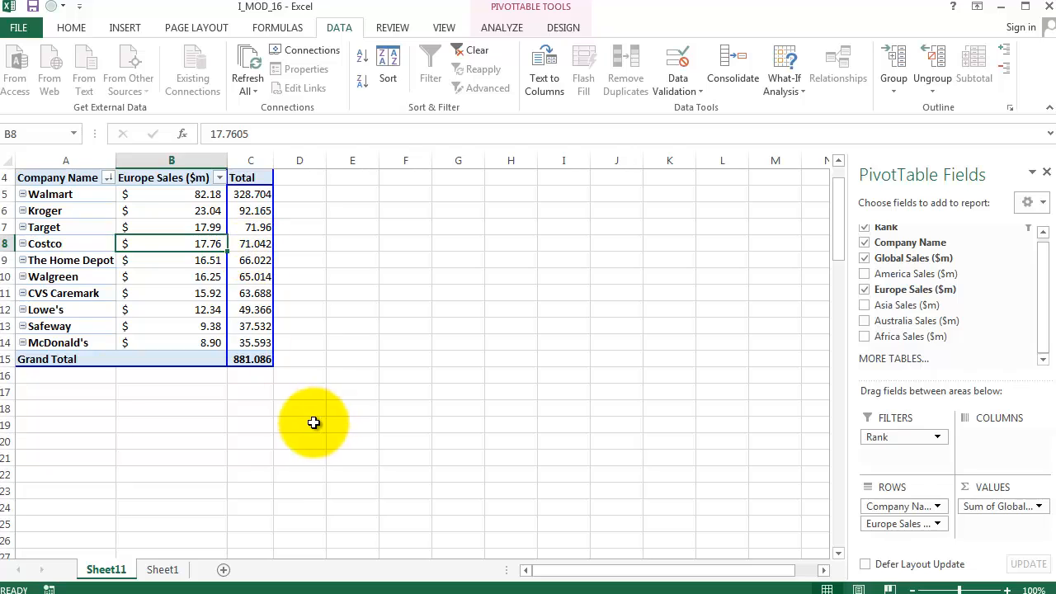
{"action": "left_click", "coordinate": [254, 393]}
{"action": "left_click", "coordinate": [215, 282]}
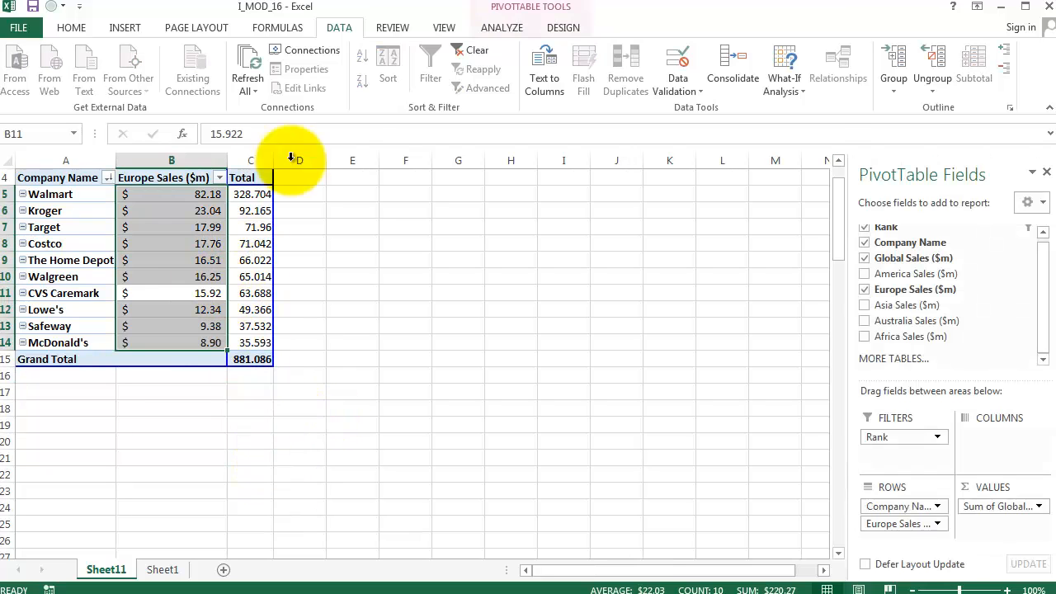
{"action": "left_click", "coordinate": [353, 474]}
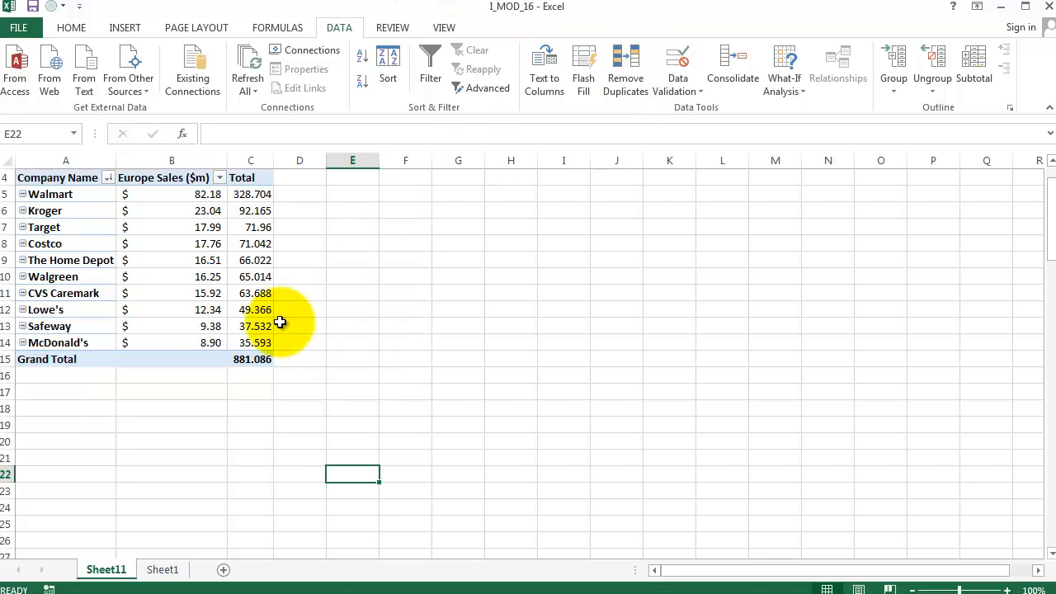
{"action": "left_click", "coordinate": [216, 324]}
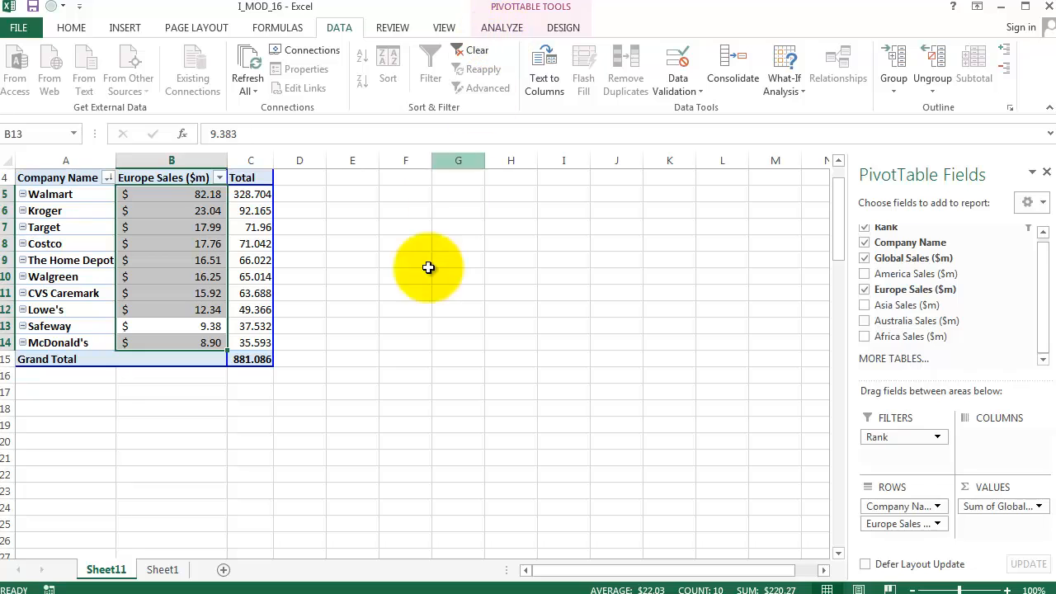
{"action": "left_click", "coordinate": [371, 425]}
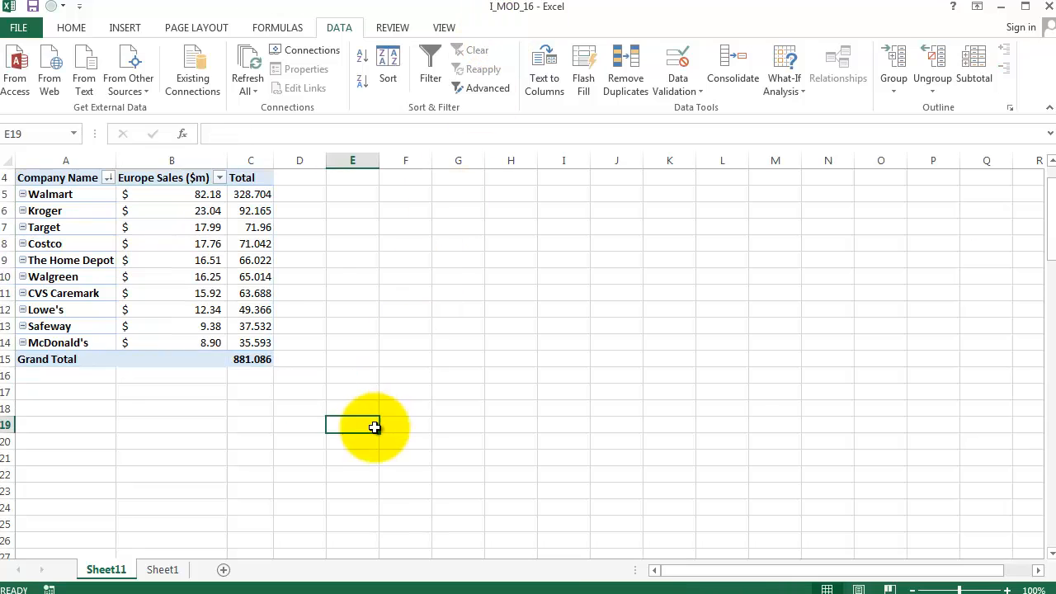
Step: Check the PivotTable's data source range, keeping Sheet1!$A$1:$H$101
{"action": "left_click", "coordinate": [202, 260]}
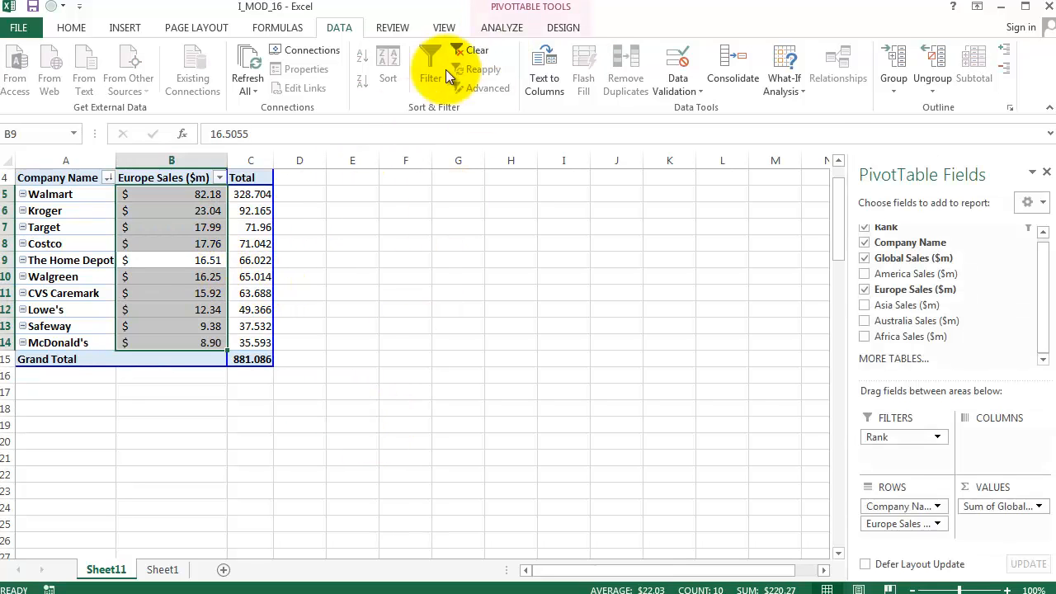
{"action": "left_click", "coordinate": [494, 29]}
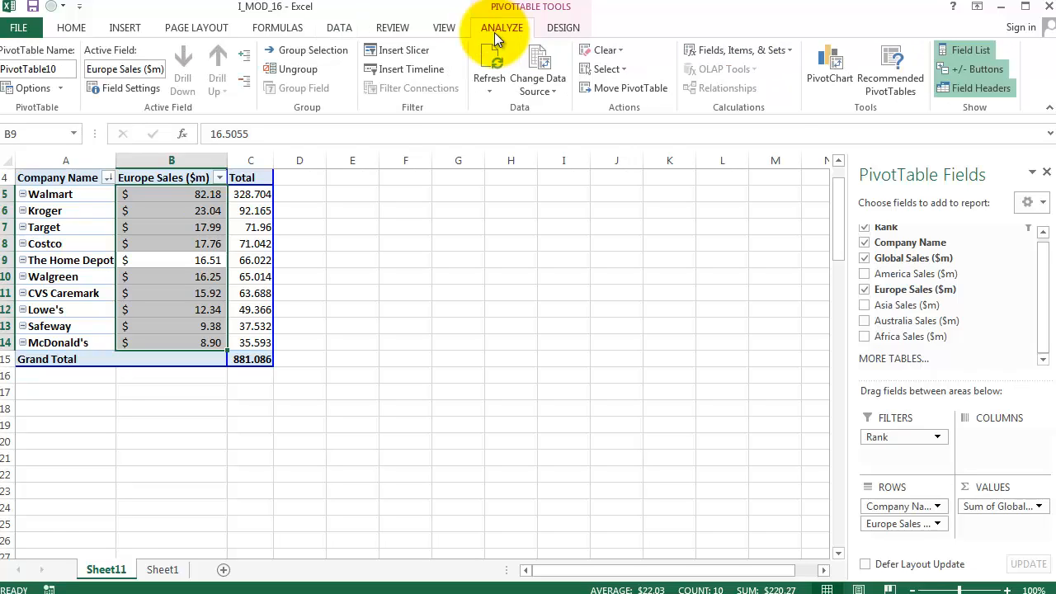
{"action": "left_click", "coordinate": [542, 72]}
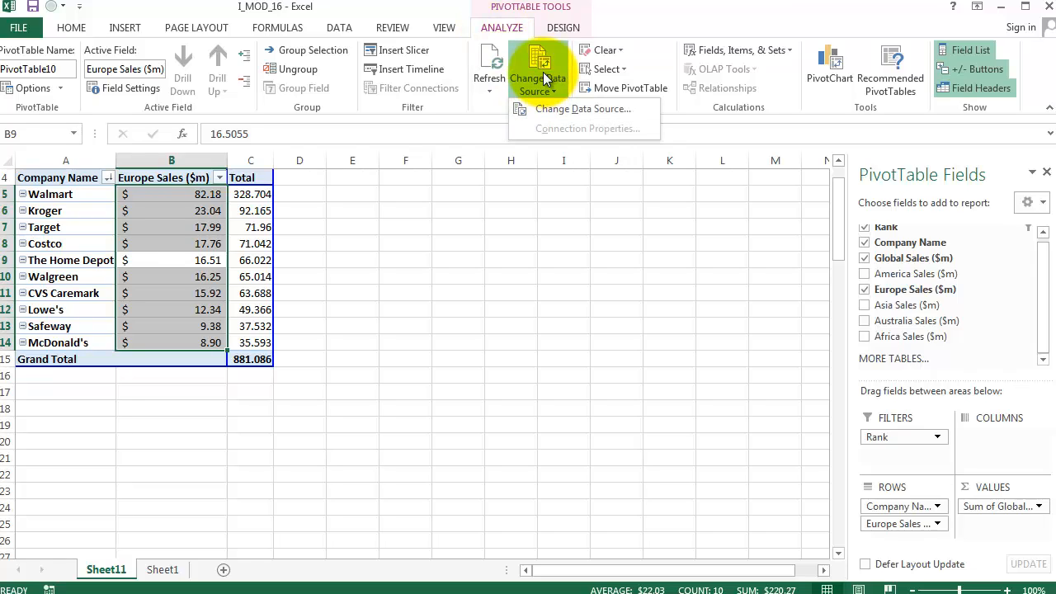
{"action": "left_click", "coordinate": [551, 116]}
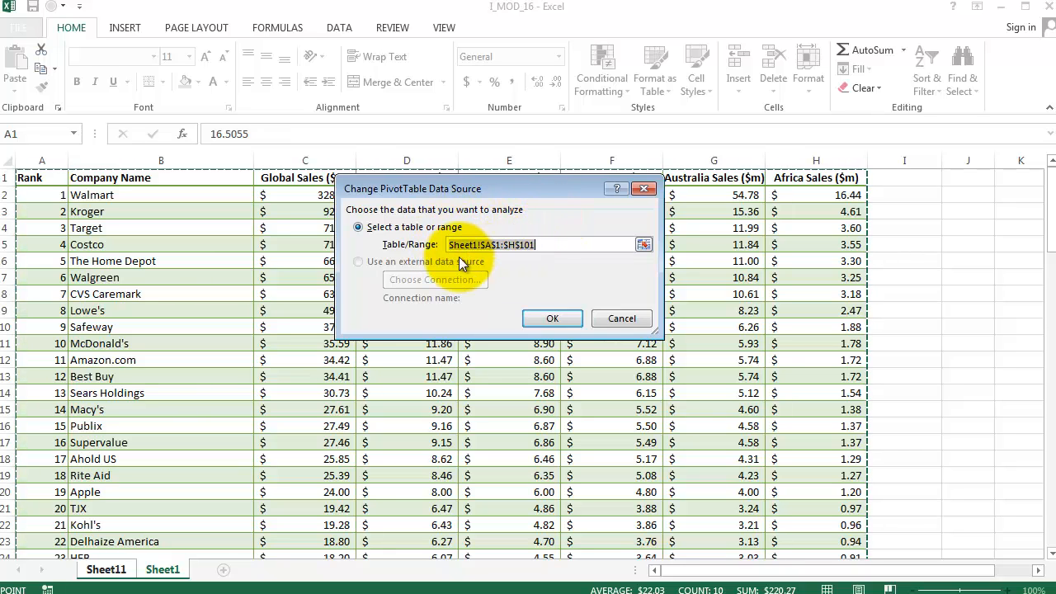
{"action": "left_click", "coordinate": [542, 318]}
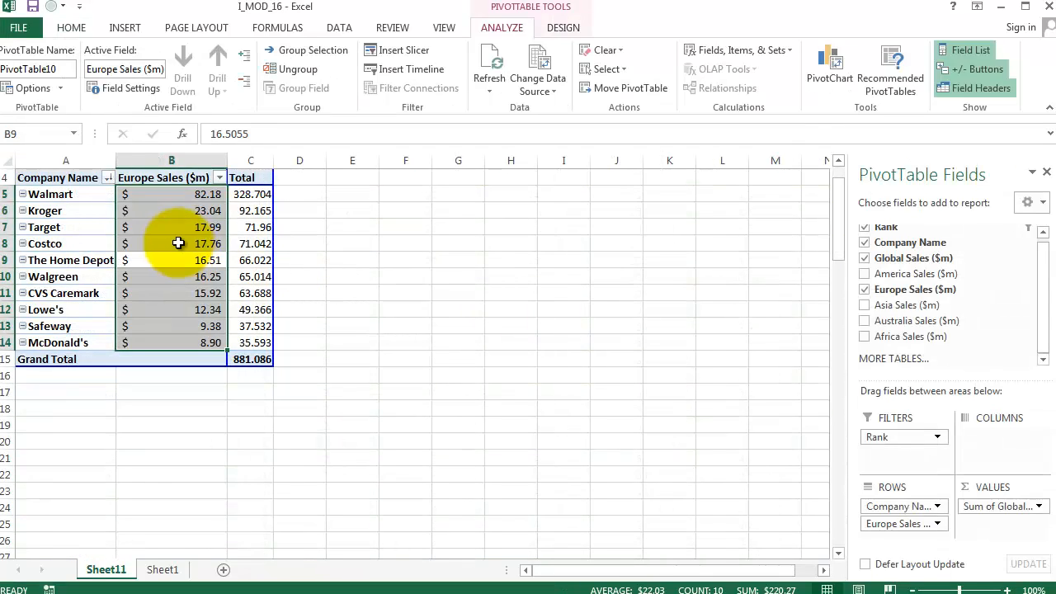
Step: Apply the dark blue PivotTable style from the first row of the Medium styles
{"action": "left_click", "coordinate": [290, 260]}
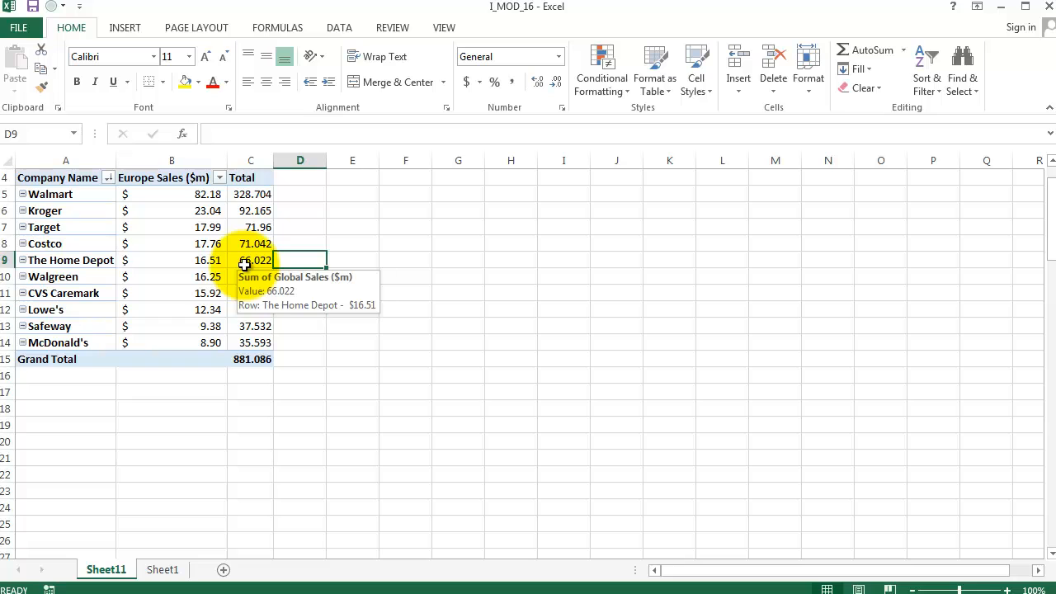
{"action": "left_click", "coordinate": [246, 244]}
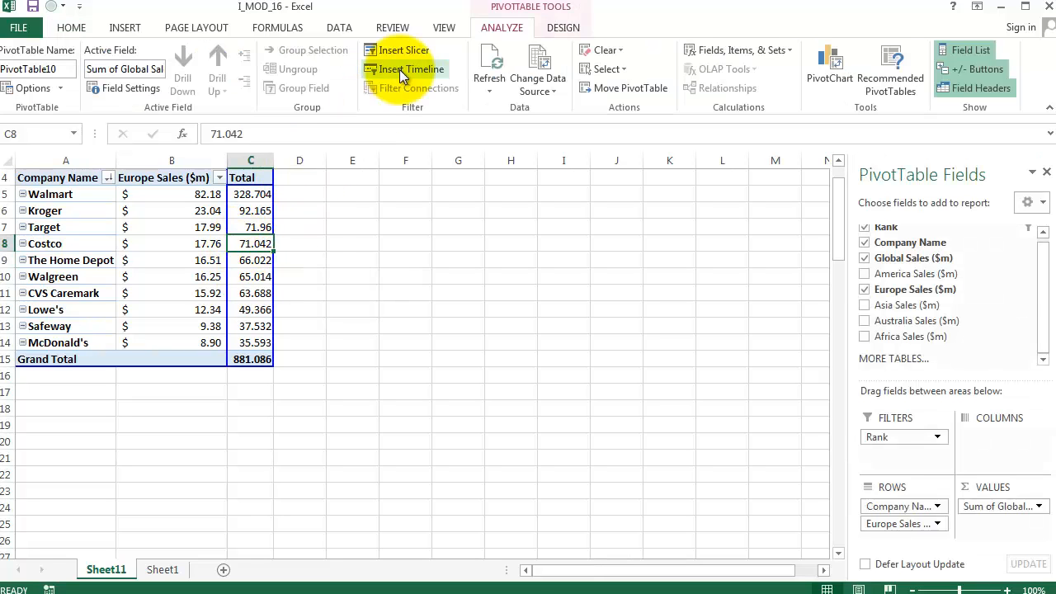
{"action": "left_click", "coordinate": [561, 28]}
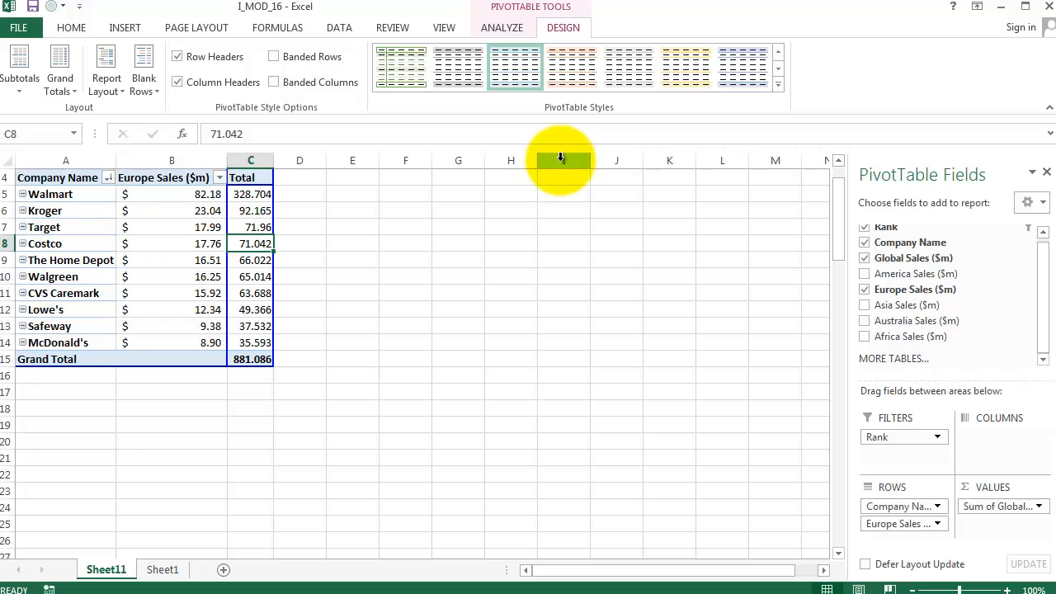
{"action": "left_click", "coordinate": [775, 86]}
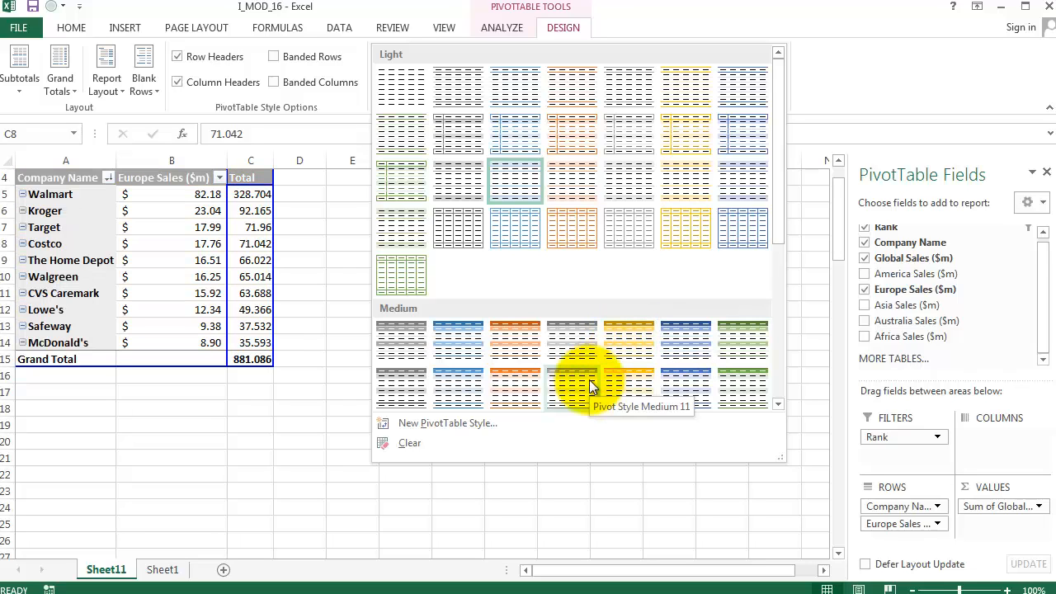
{"action": "left_click", "coordinate": [684, 339]}
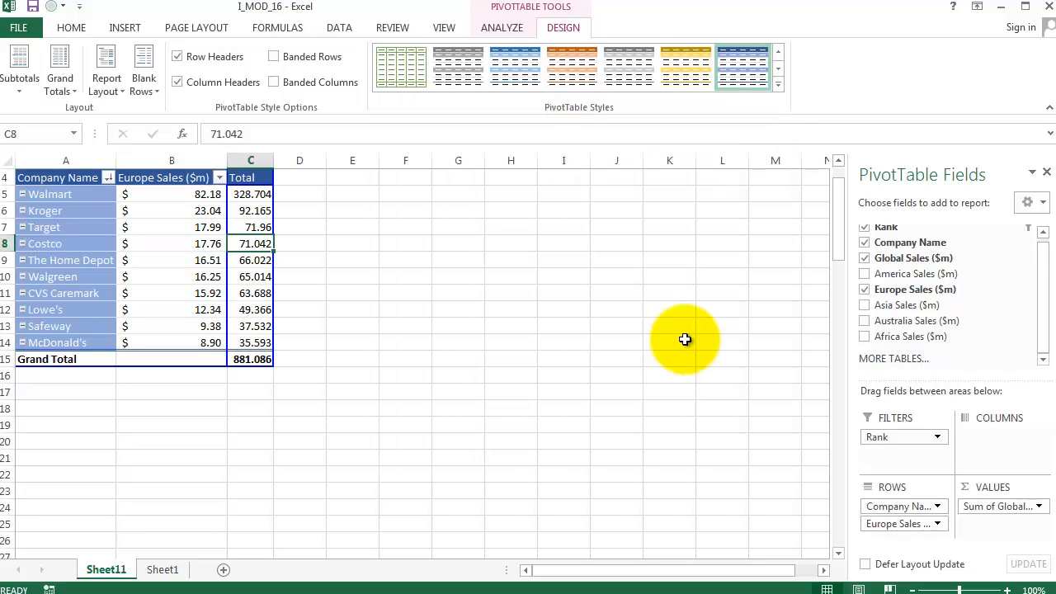